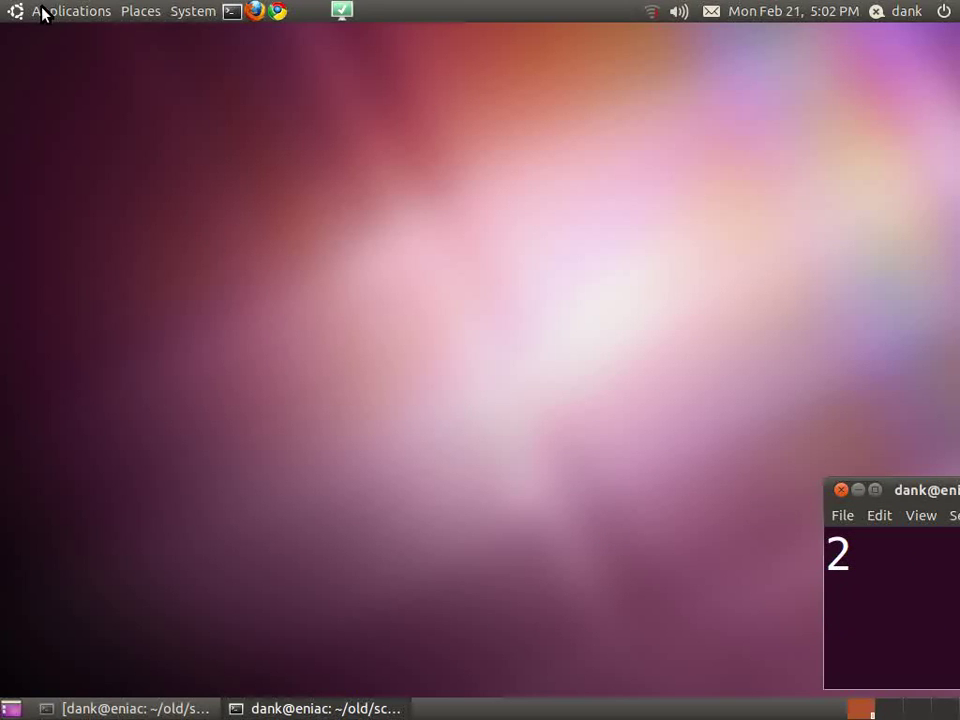
Launch Winetricks (alpha) and choose to modify the default wineprefix
{"action": "left_click", "coordinate": [42, 12]}
{"action": "mouse_move", "coordinate": [90, 192]}
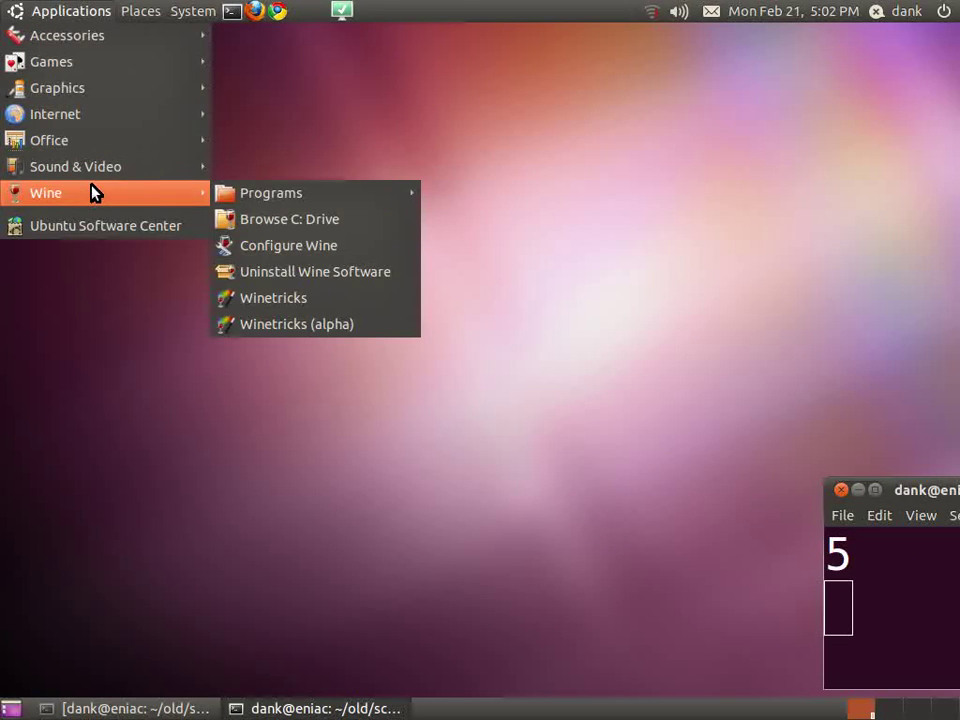
{"action": "left_click", "coordinate": [294, 324]}
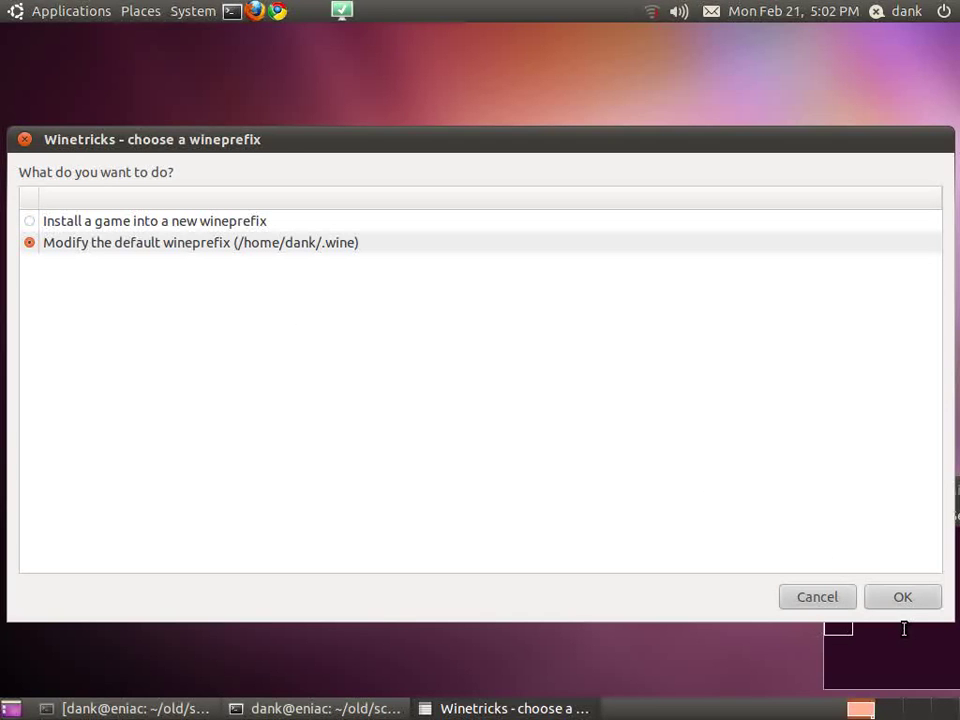
{"action": "left_click", "coordinate": [903, 600]}
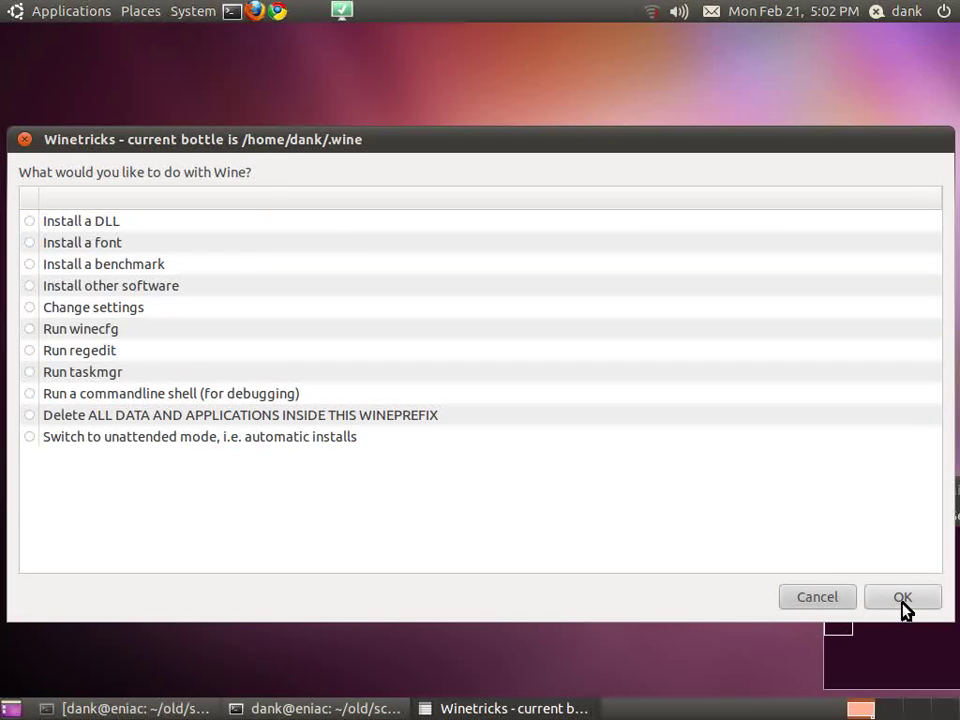
Choose to install other software, start installing the office2007pro package and acknowledge the notices about the riched20 workaround and the OFFICE12 disc
{"action": "left_click", "coordinate": [30, 287]}
{"action": "left_click", "coordinate": [888, 594]}
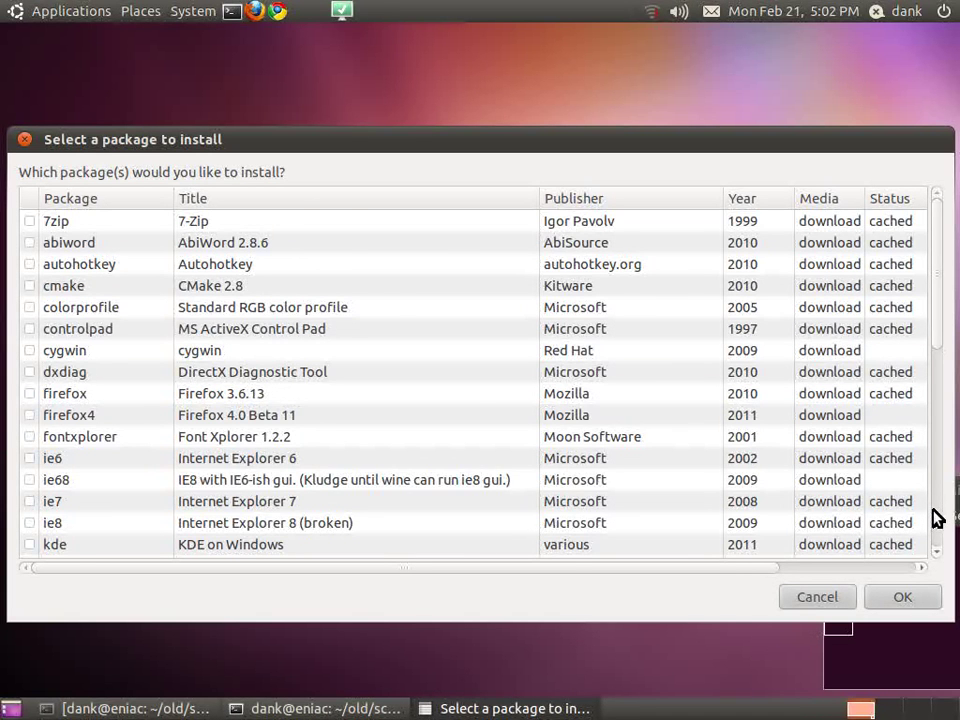
{"action": "scroll", "coordinate": [937, 518], "scroll_direction": "down", "scroll_amount": 6}
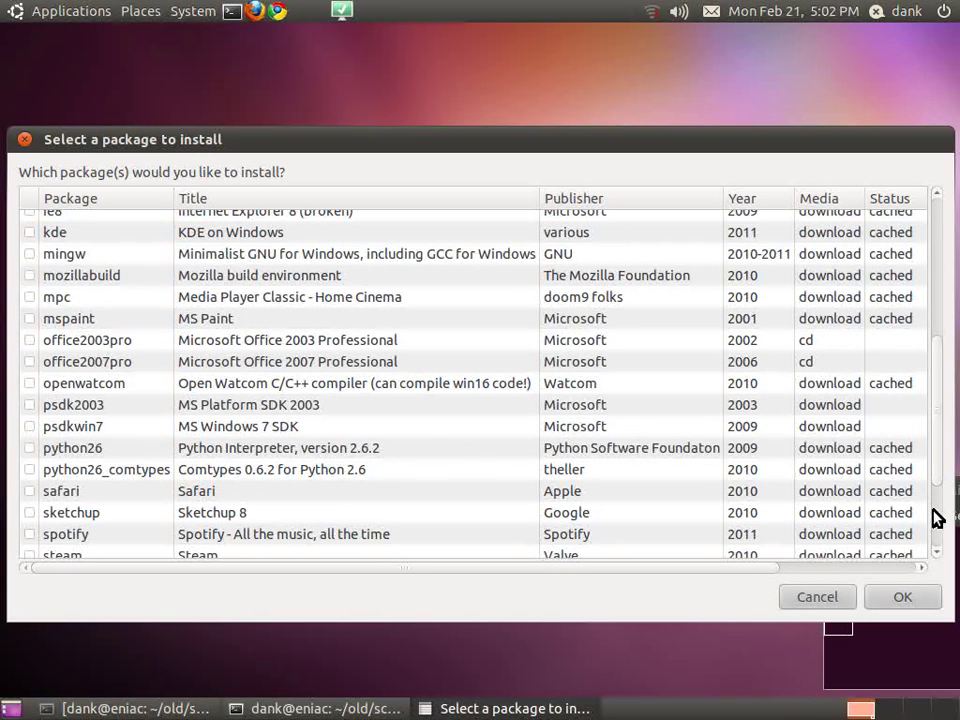
{"action": "left_click", "coordinate": [29, 362]}
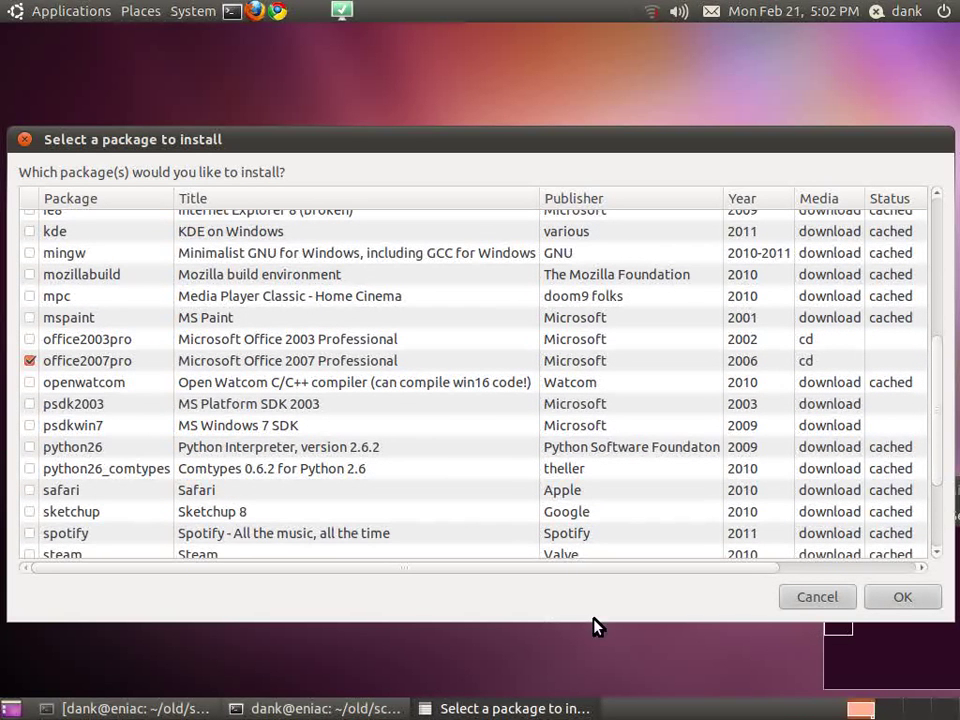
{"action": "left_click", "coordinate": [903, 598]}
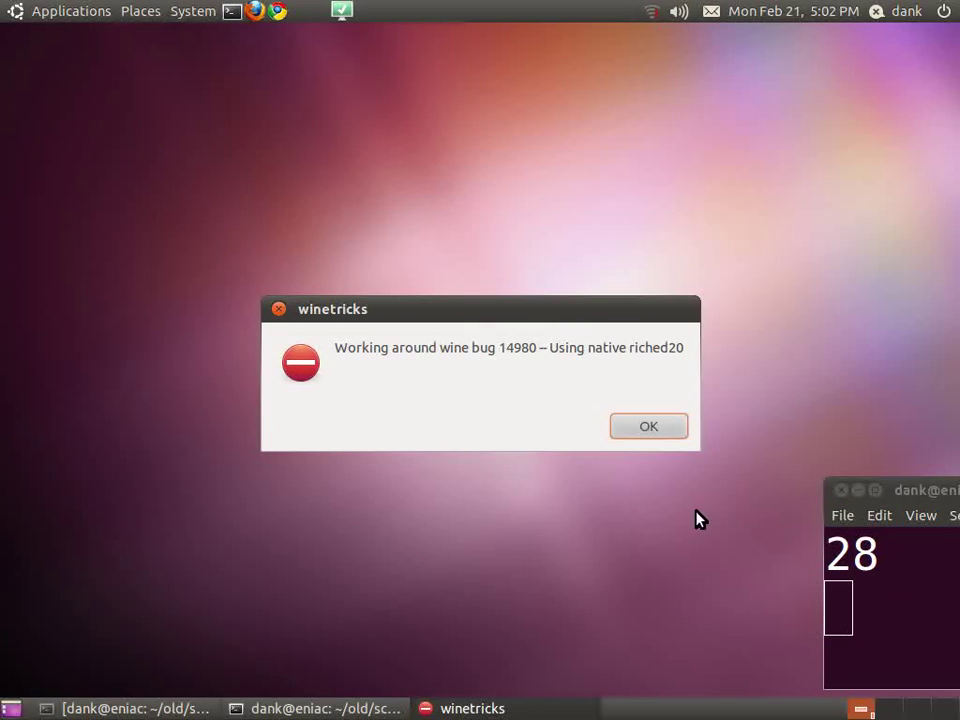
{"action": "left_click", "coordinate": [672, 432]}
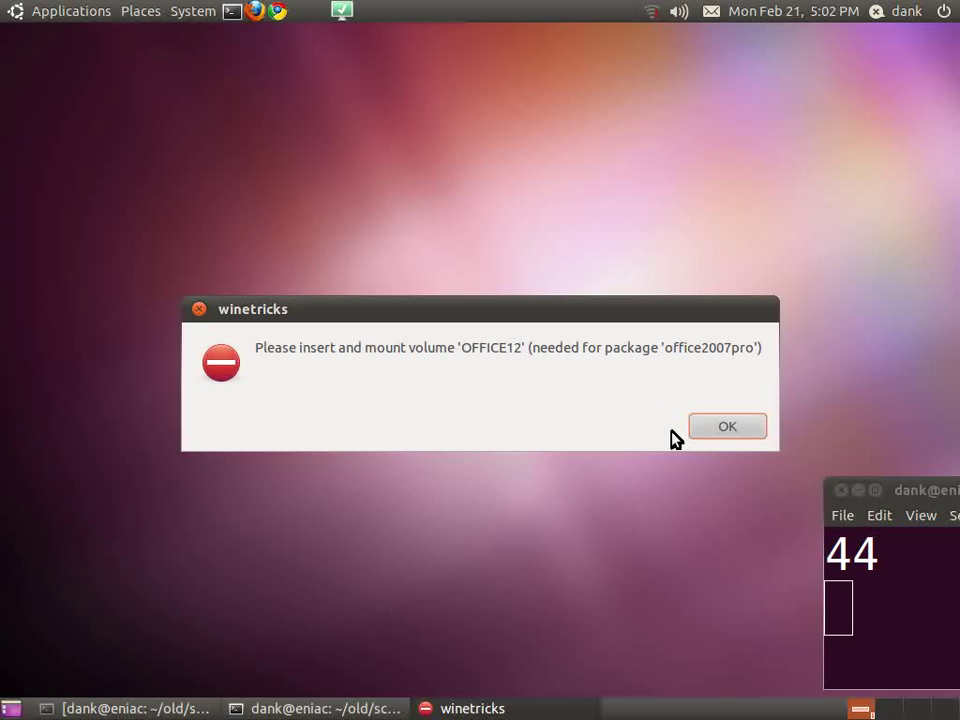
{"action": "left_click", "coordinate": [735, 433]}
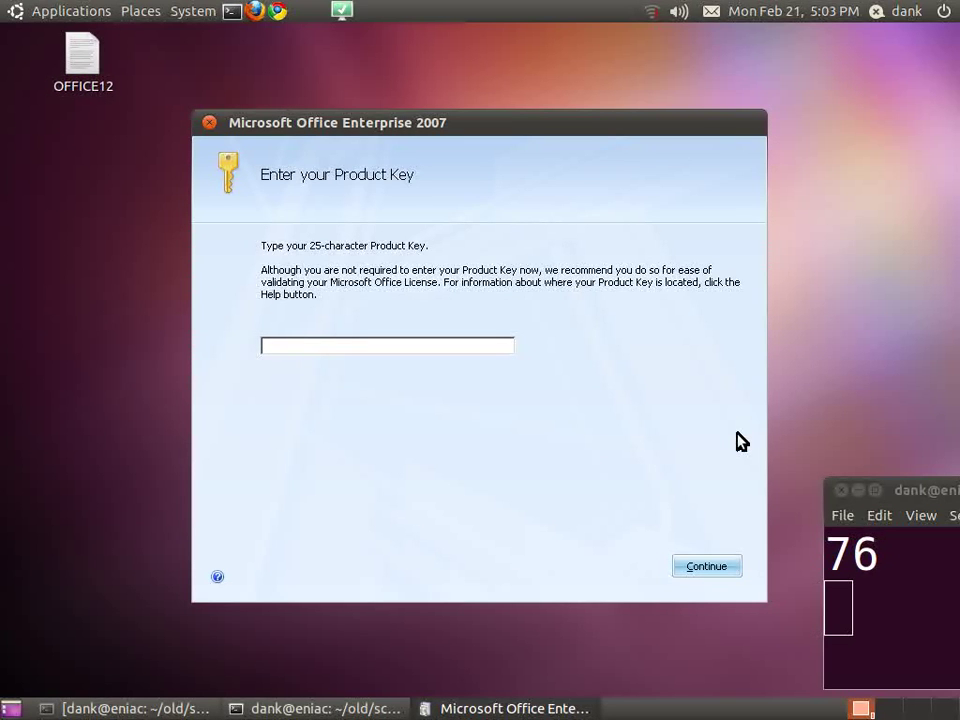
Enter the Office product key, read through the license terms and accept them
{"action": "type", "text": "F"}
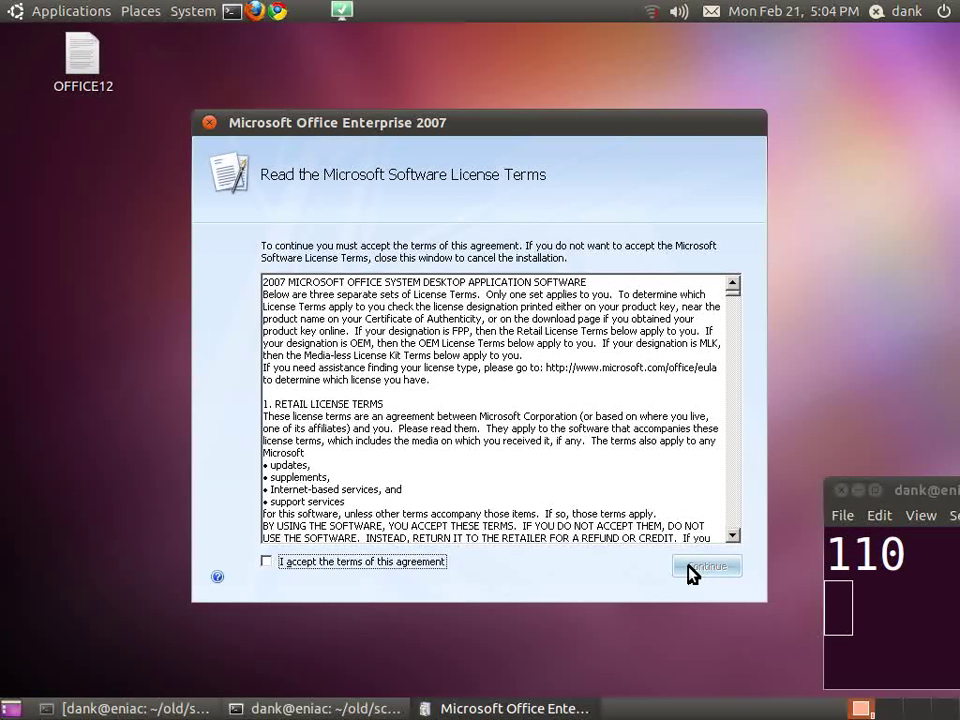
{"action": "left_click", "coordinate": [730, 509]}
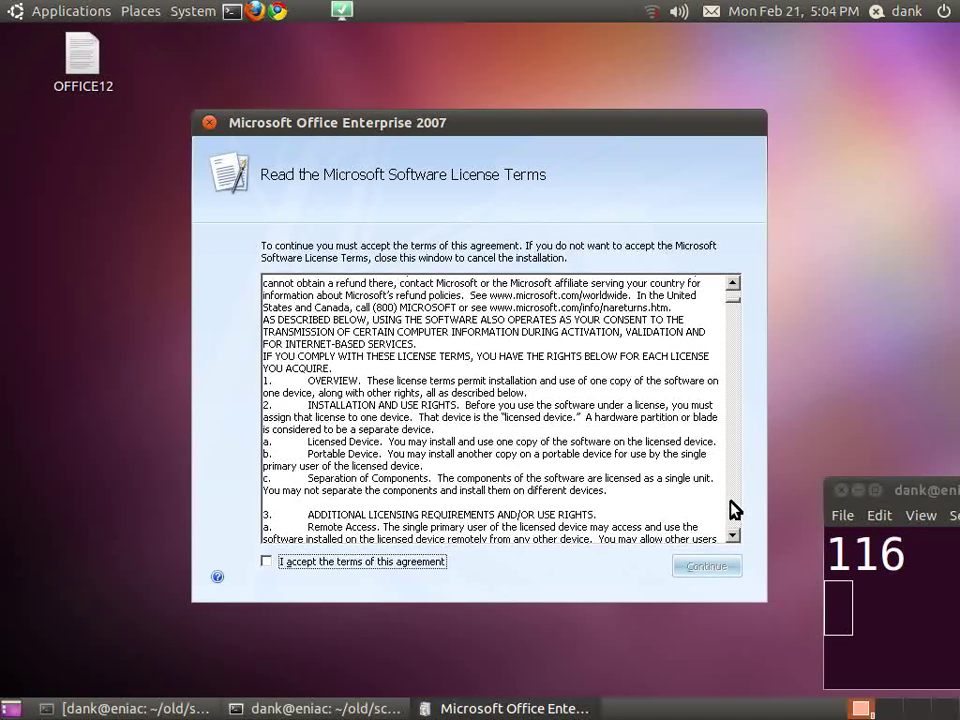
{"action": "left_click", "coordinate": [734, 509]}
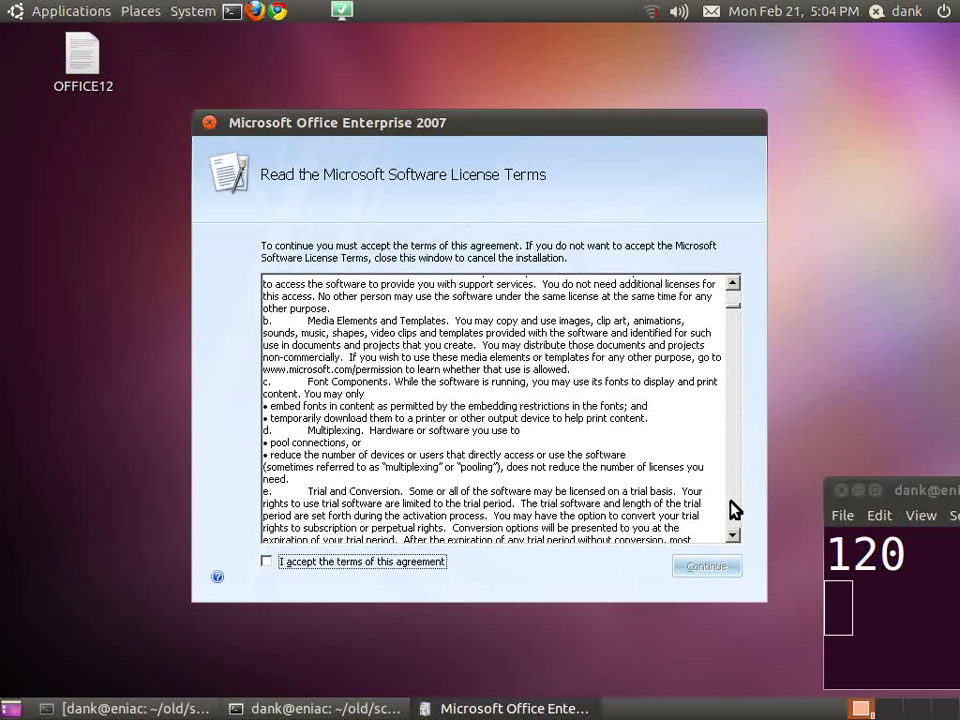
{"action": "left_click", "coordinate": [734, 509]}
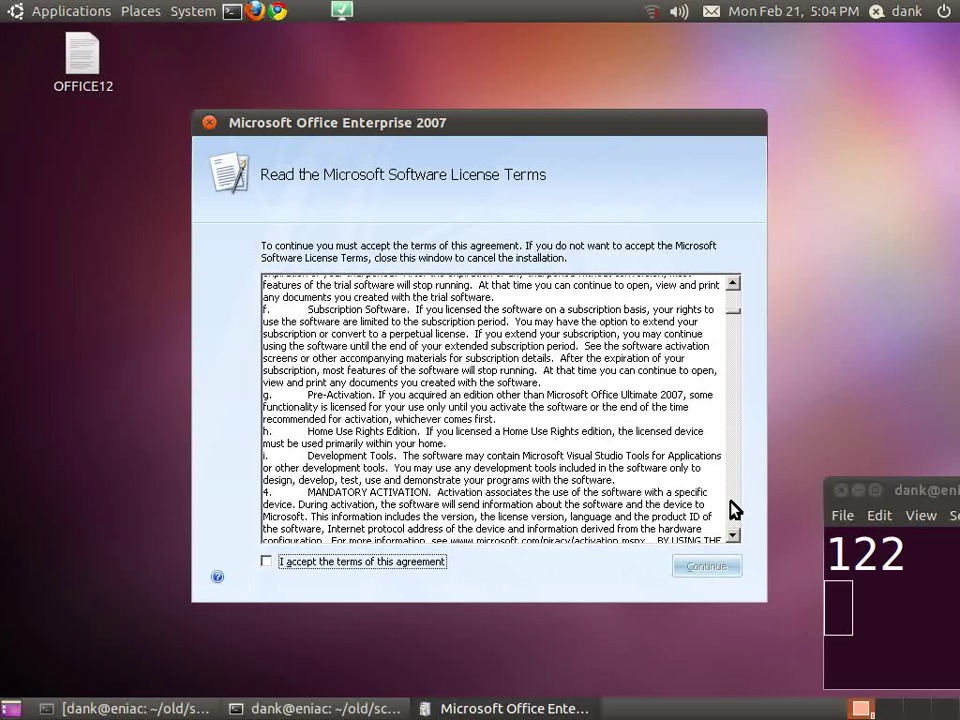
{"action": "left_click", "coordinate": [734, 509]}
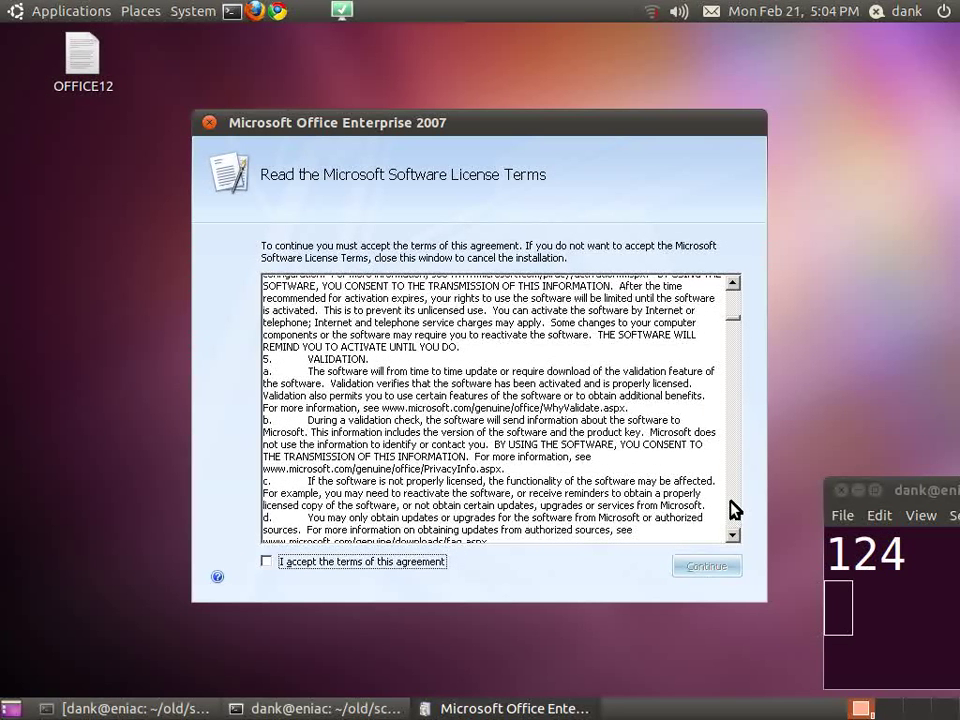
{"action": "left_click", "coordinate": [270, 563]}
{"action": "left_click", "coordinate": [705, 568]}
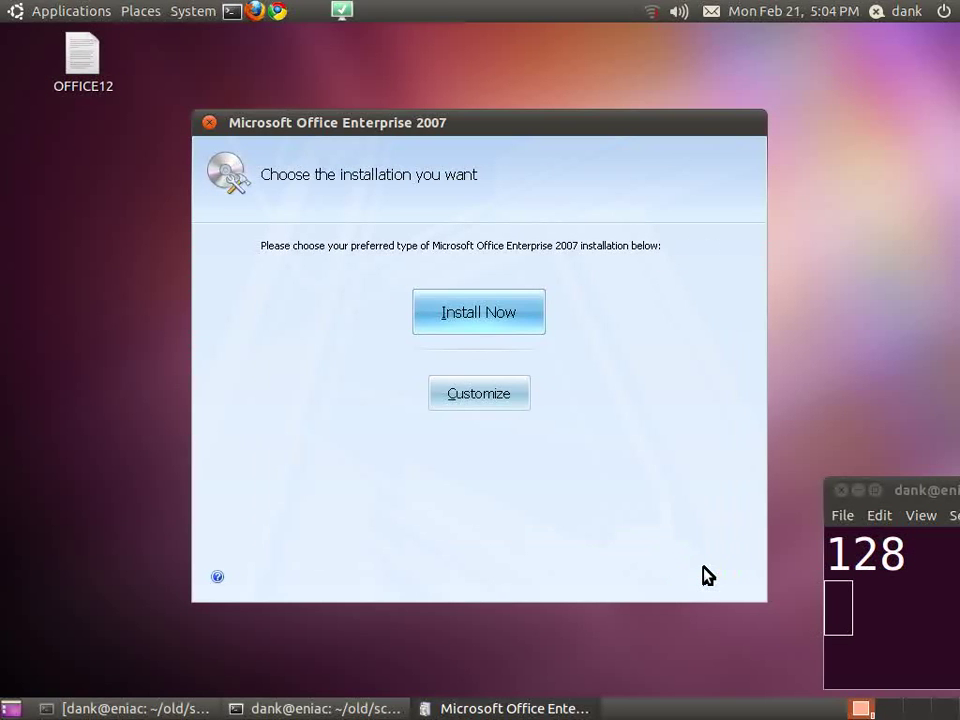
Run the standard, non-customized Office Enterprise 2007 installation, and close the installer and Winetricks when it finishes
{"action": "left_click", "coordinate": [514, 326]}
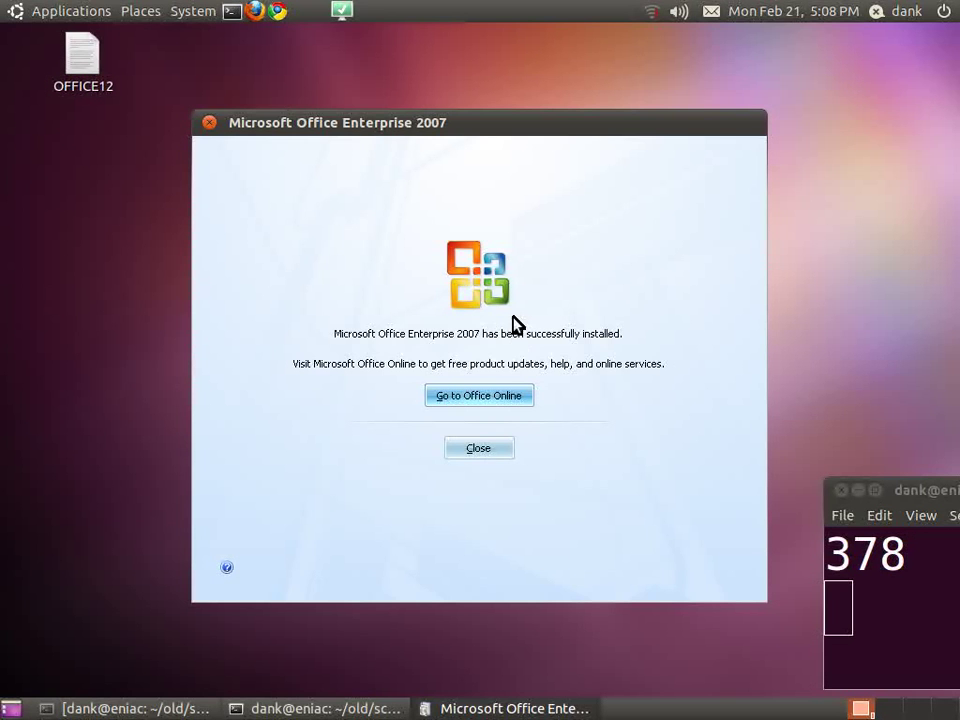
{"action": "left_click", "coordinate": [494, 450]}
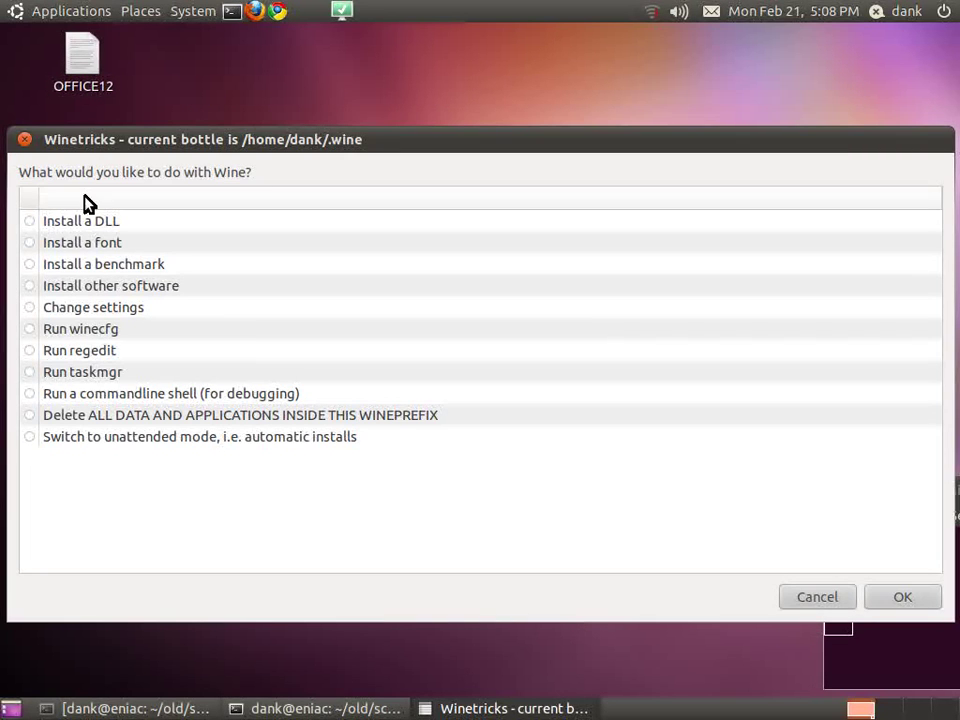
{"action": "left_click", "coordinate": [26, 146]}
{"action": "left_click", "coordinate": [26, 146]}
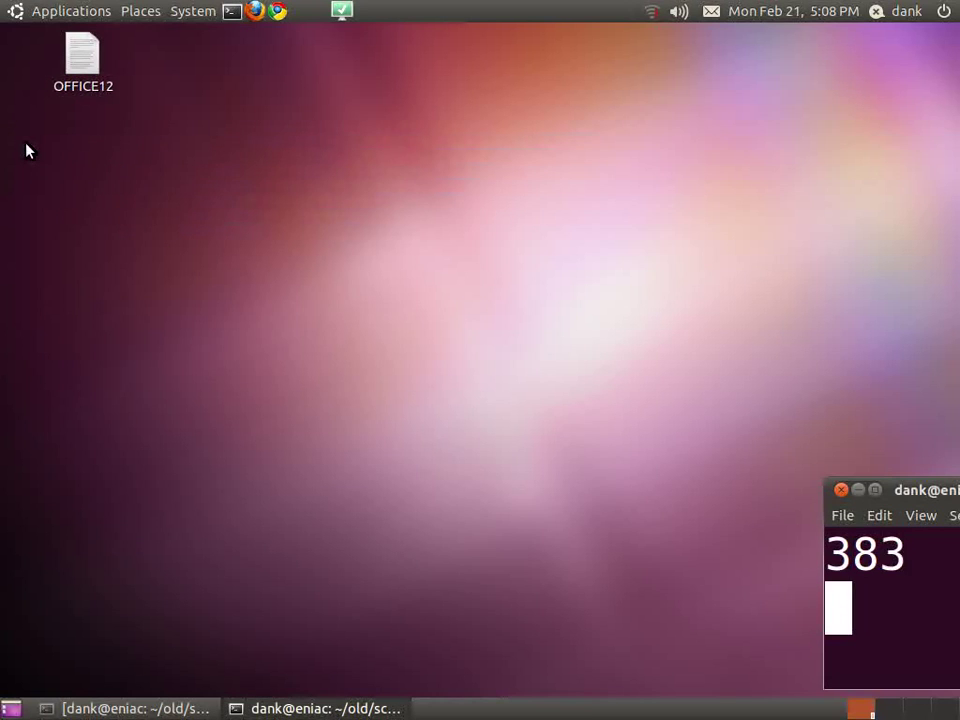
Launch Microsoft Office Word 2007 from the Wine programs and accept the suggested user name and initials
{"action": "left_click", "coordinate": [85, 12]}
{"action": "mouse_move", "coordinate": [92, 226]}
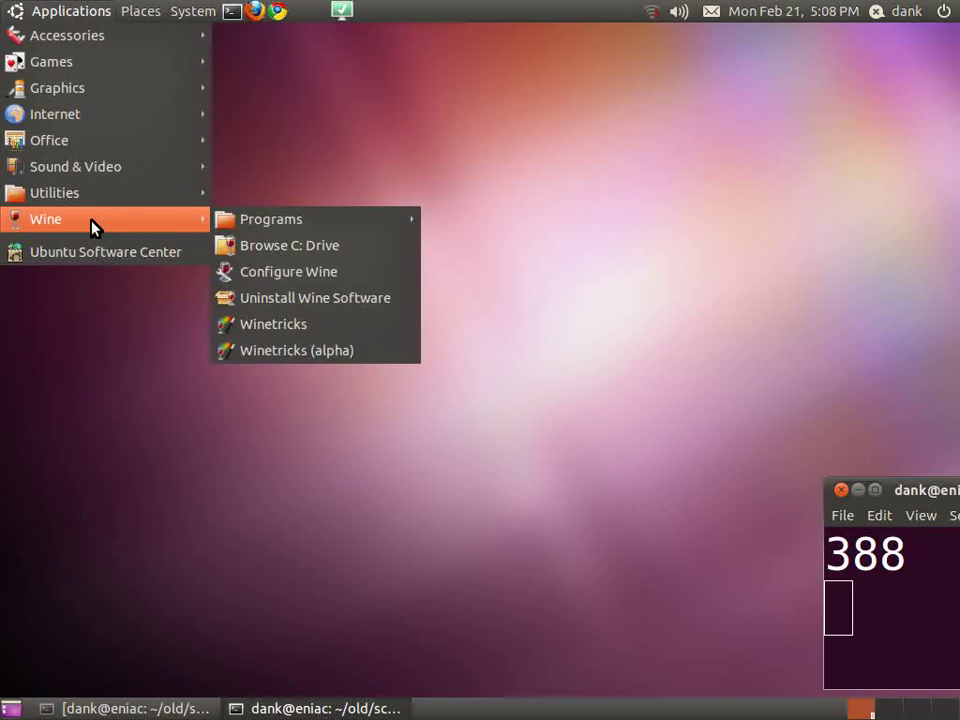
{"action": "mouse_move", "coordinate": [294, 216]}
{"action": "mouse_move", "coordinate": [510, 220]}
{"action": "mouse_move", "coordinate": [521, 250]}
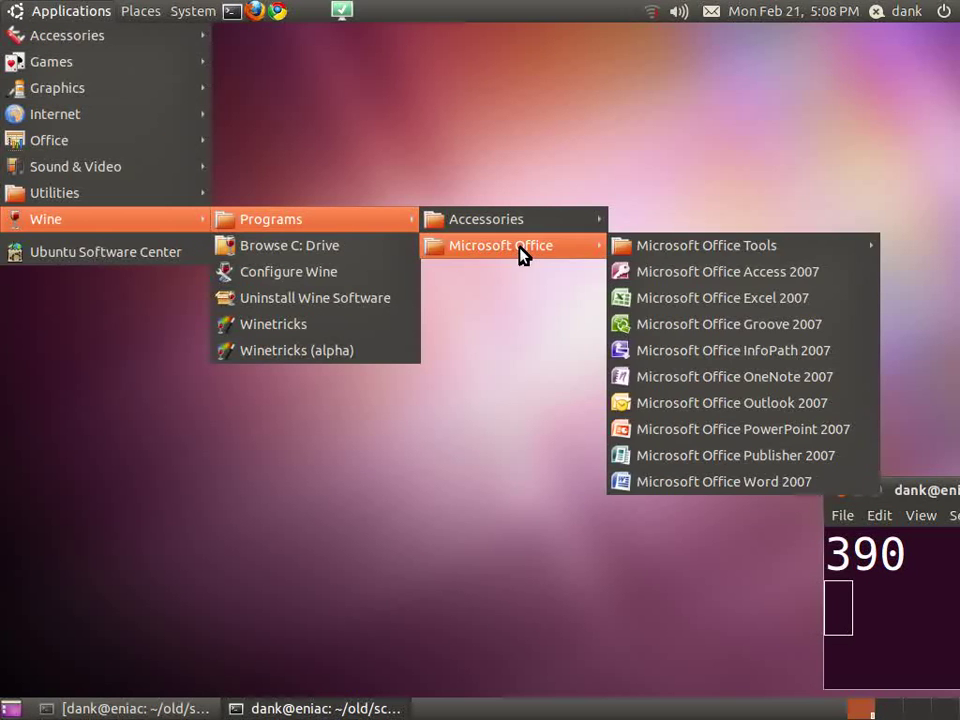
{"action": "left_click", "coordinate": [757, 481]}
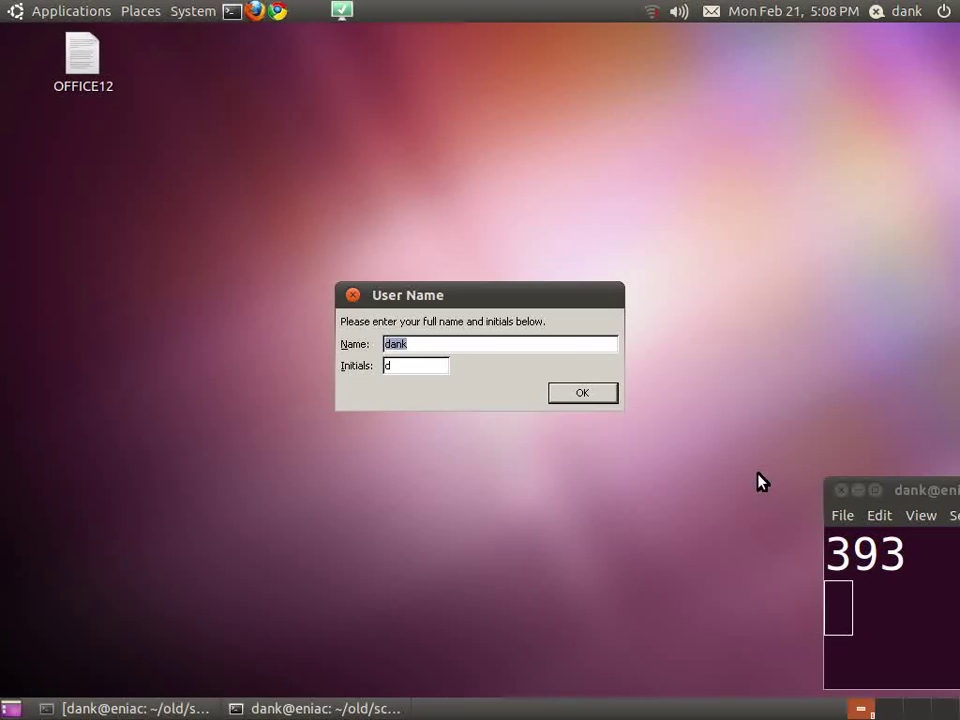
{"action": "left_click", "coordinate": [582, 393]}
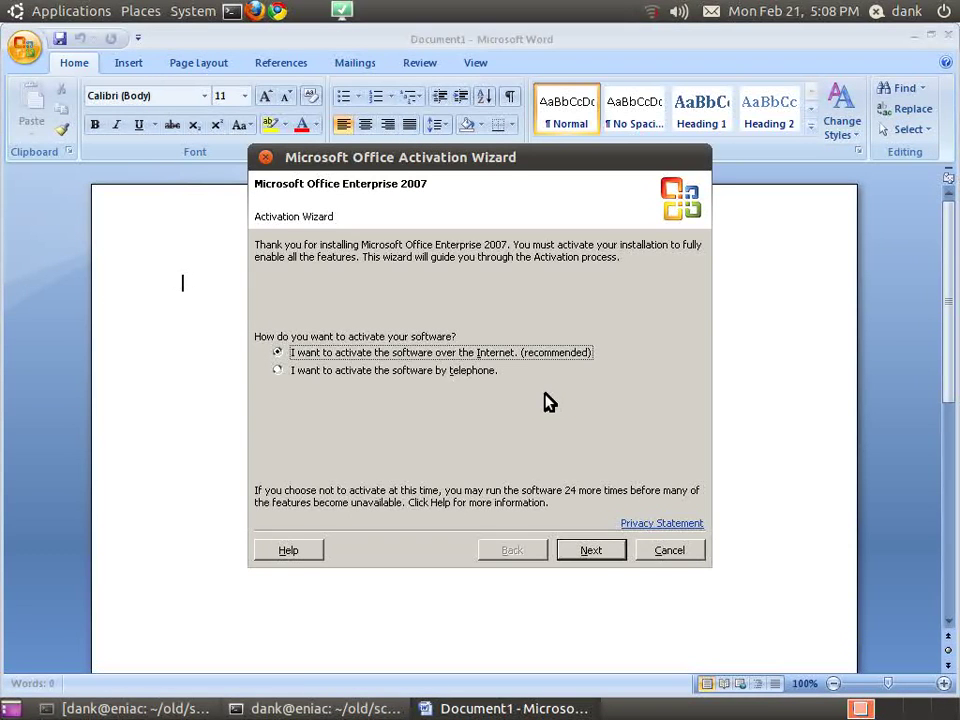
Skip Office activation, disable searching Microsoft Office Online for Help content, and decline Microsoft Update
{"action": "left_click", "coordinate": [684, 553]}
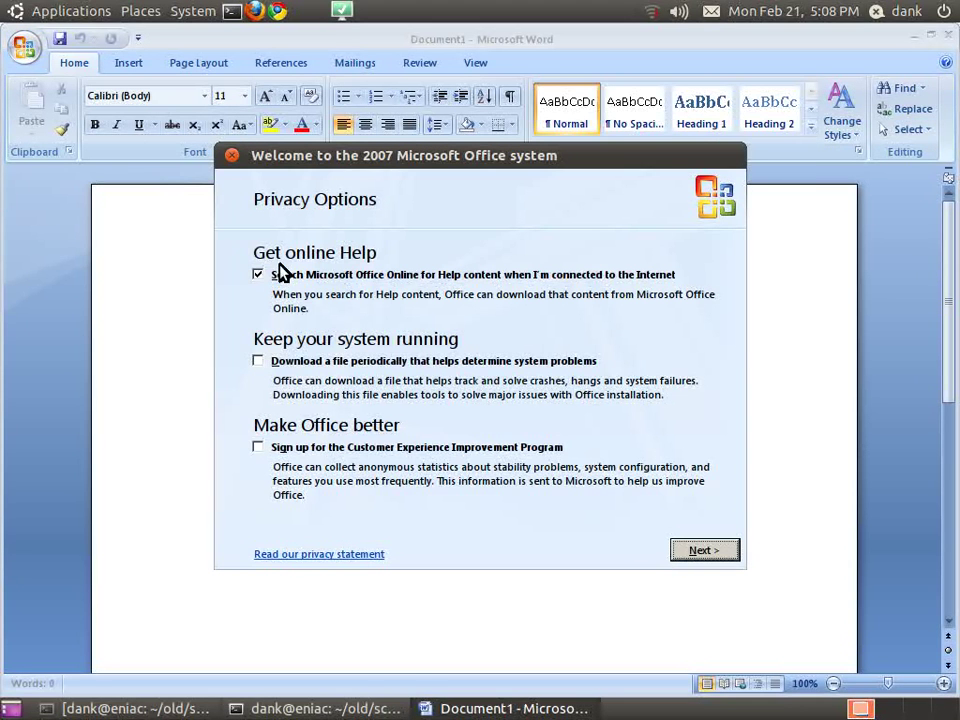
{"action": "left_click", "coordinate": [268, 281]}
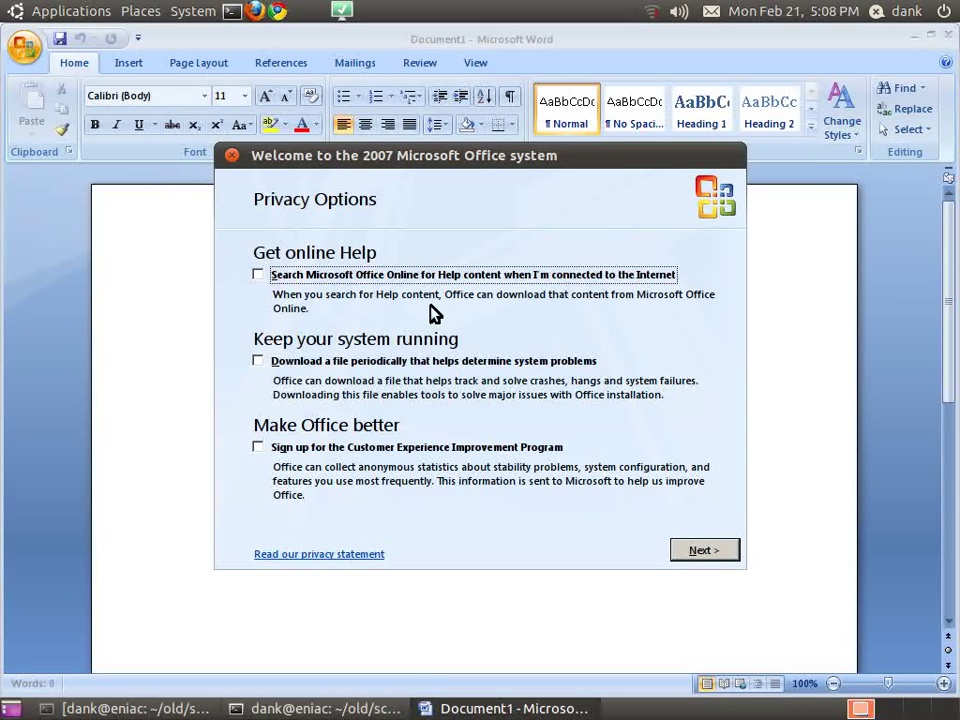
{"action": "left_click", "coordinate": [720, 551]}
{"action": "left_click", "coordinate": [370, 389]}
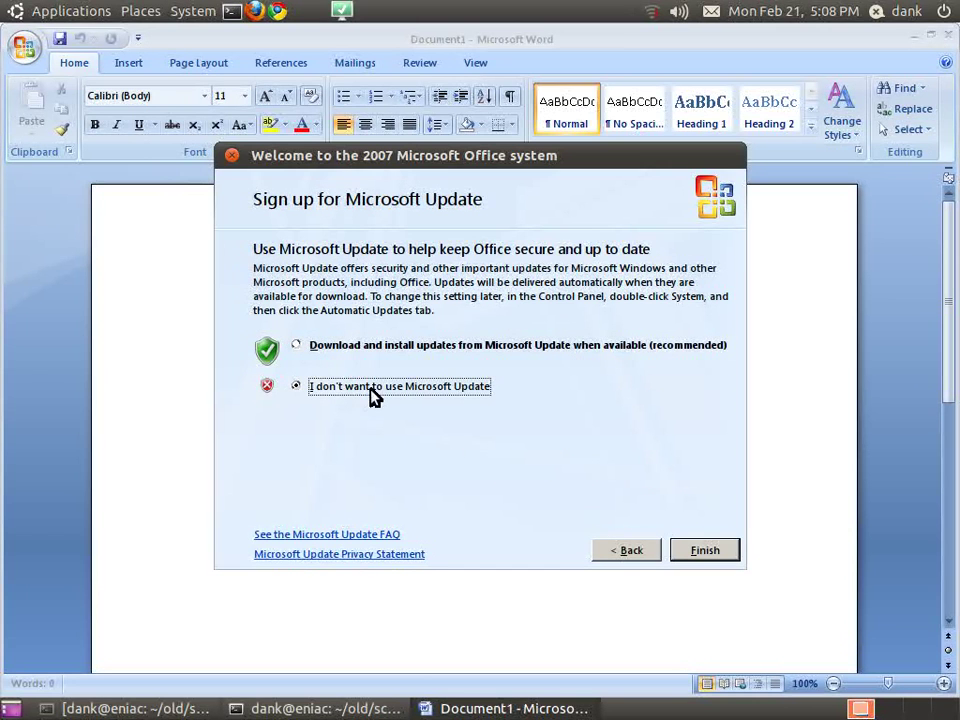
{"action": "left_click", "coordinate": [728, 557]}
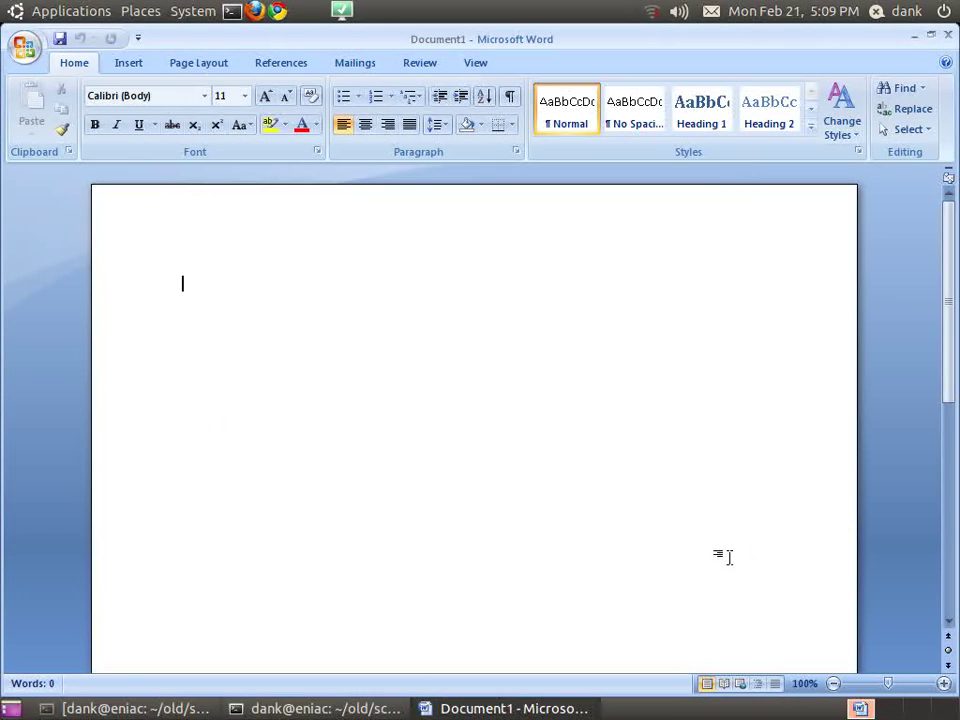
Write "This is my first word doc!" in the blank document and make the text bold and underlined
{"action": "type", "text": "T"}
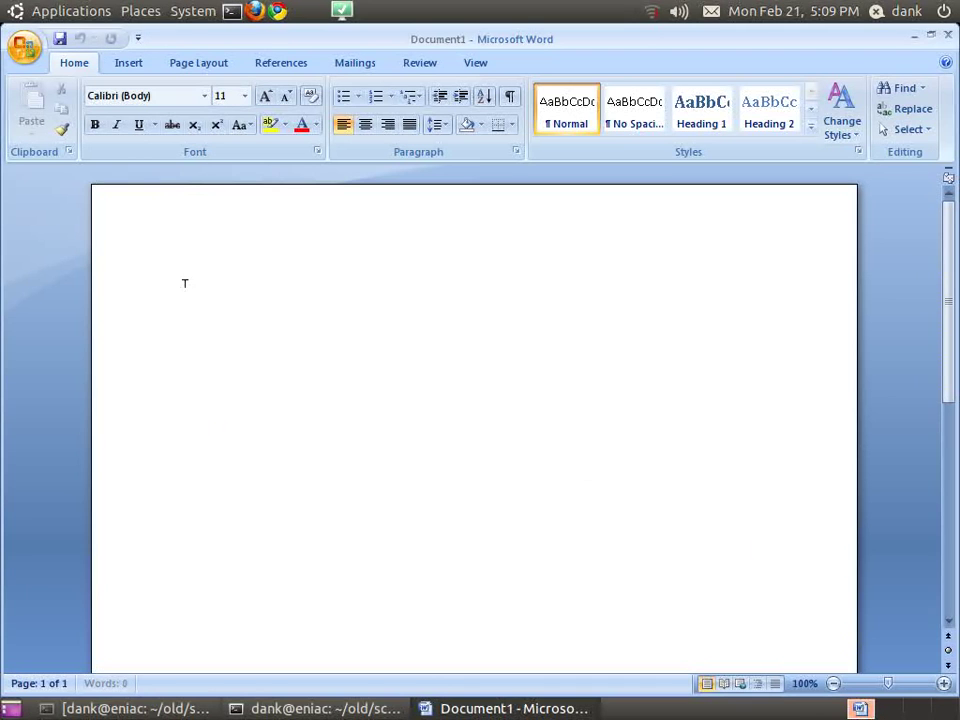
{"action": "type", "text": "his is my first word doc!"}
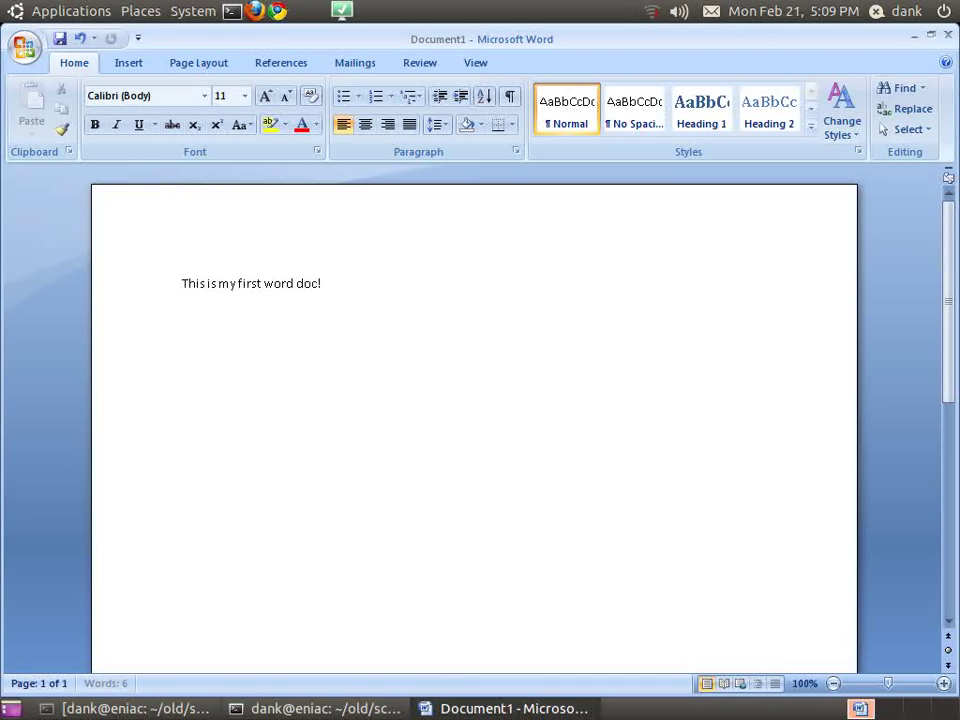
{"action": "key", "text": "ctrl+a"}
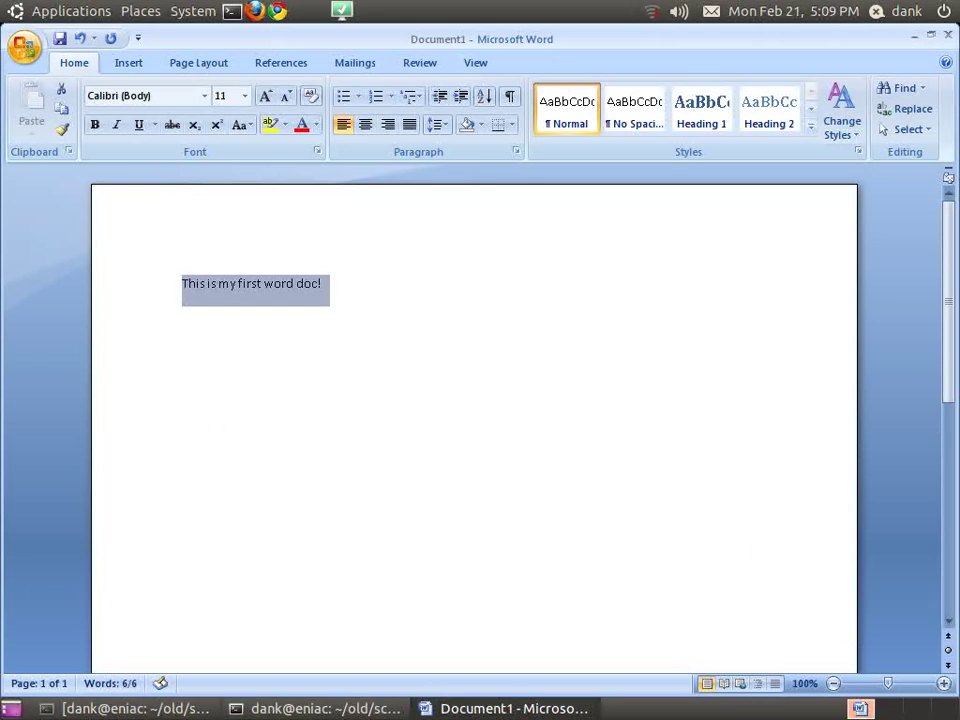
{"action": "left_click", "coordinate": [95, 125]}
{"action": "left_click", "coordinate": [139, 125]}
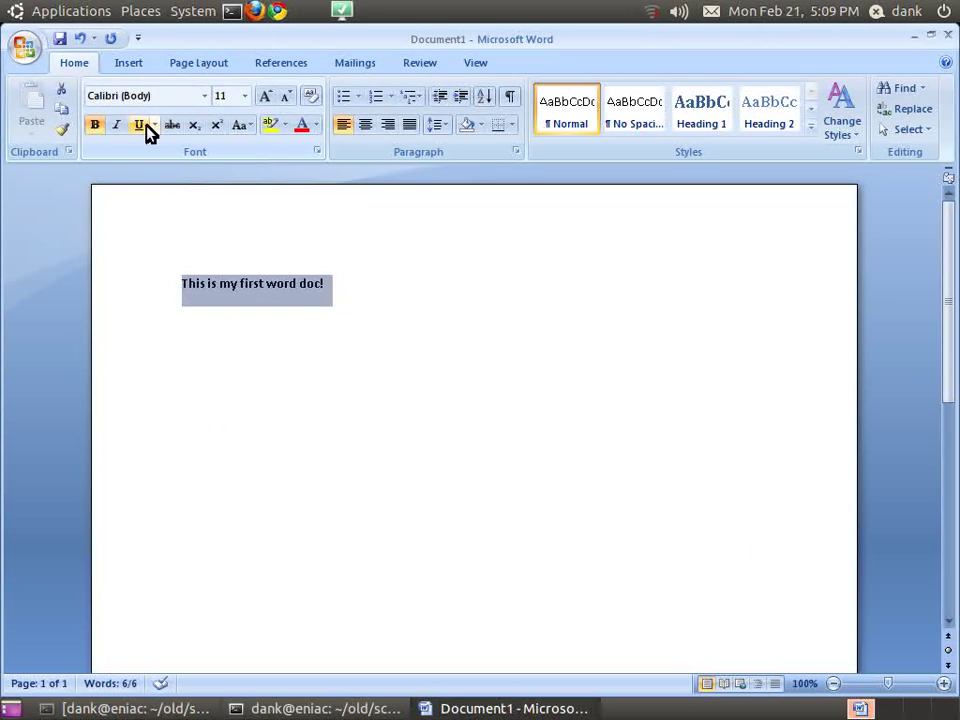
Set the font size of the selected sentence to 26
{"action": "left_click", "coordinate": [231, 95]}
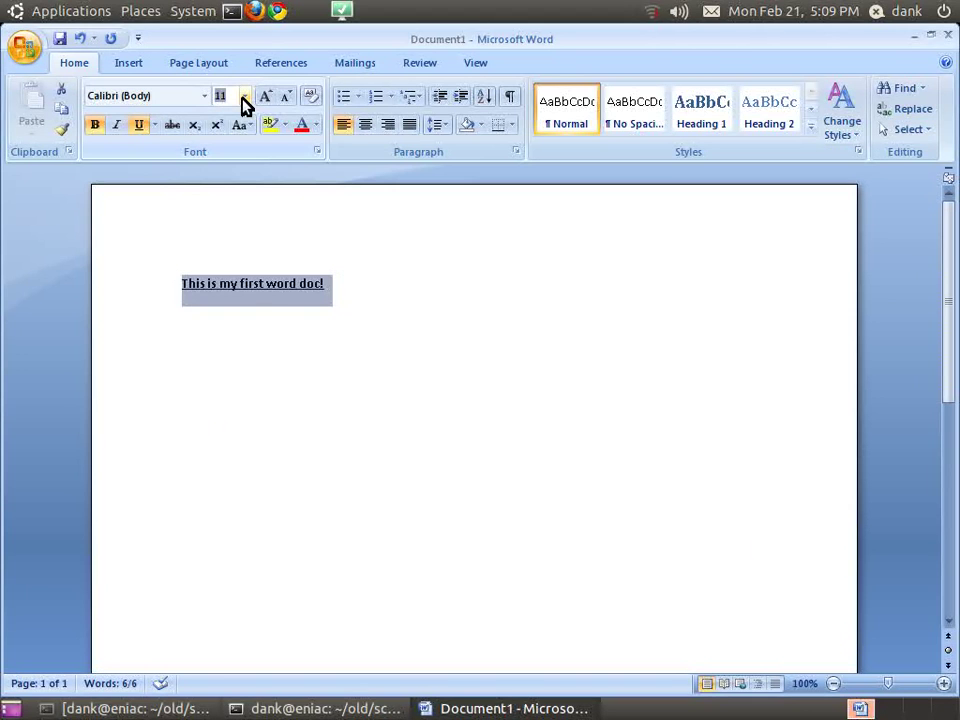
{"action": "left_click", "coordinate": [244, 96]}
{"action": "left_click", "coordinate": [229, 314]}
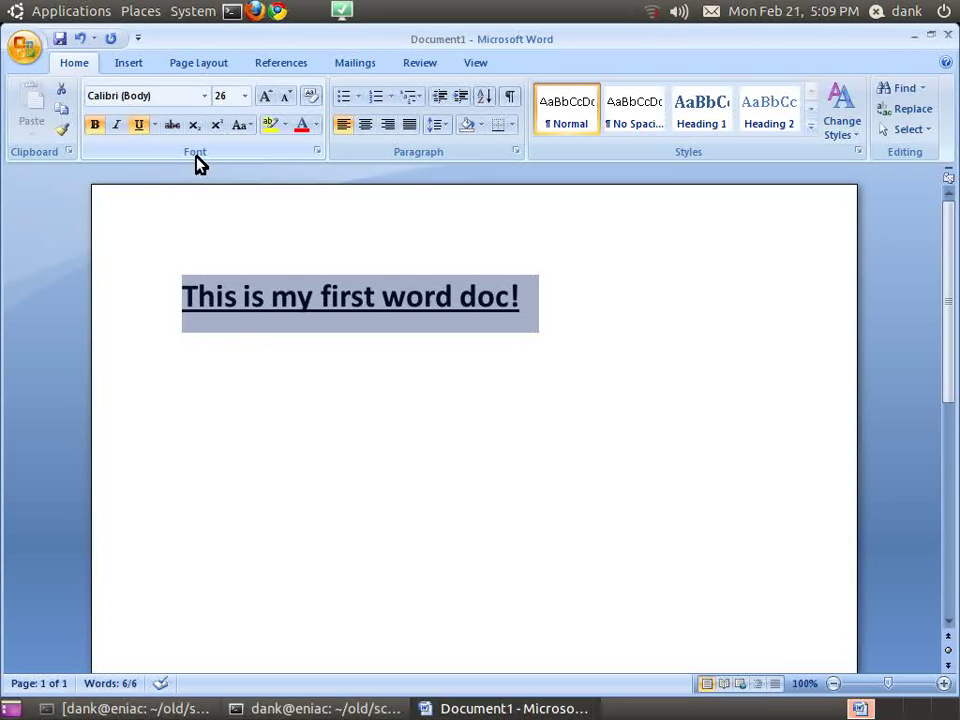
Change the font of the selected sentence to Britannic Bold
{"action": "left_click", "coordinate": [318, 152]}
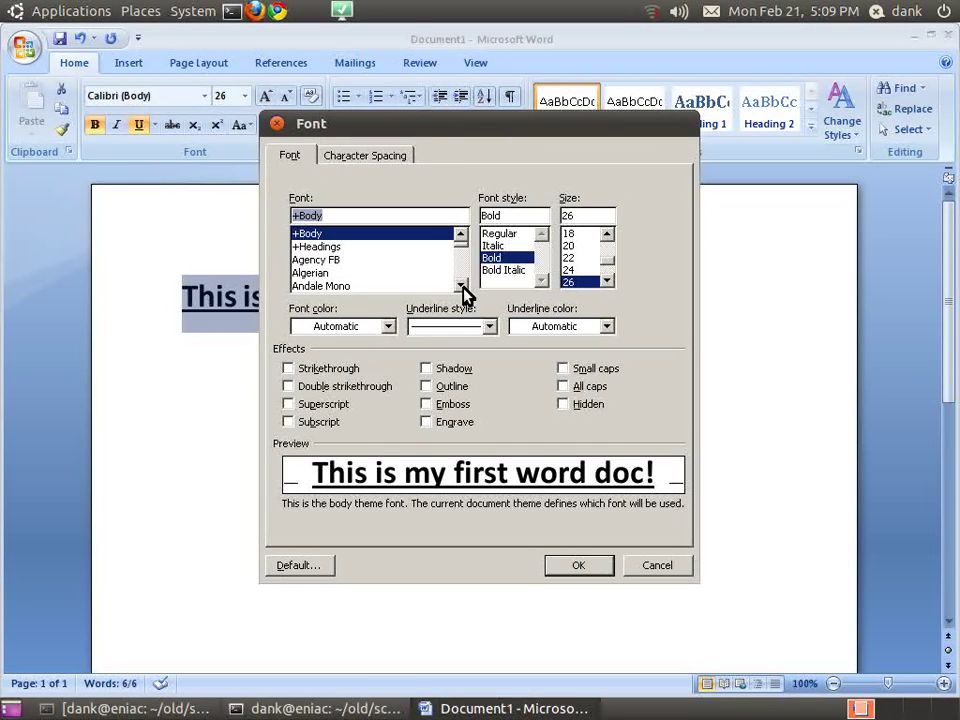
{"action": "scroll", "coordinate": [462, 286], "scroll_direction": "down", "scroll_amount": 4}
{"action": "scroll", "coordinate": [462, 286], "scroll_direction": "down", "scroll_amount": 7}
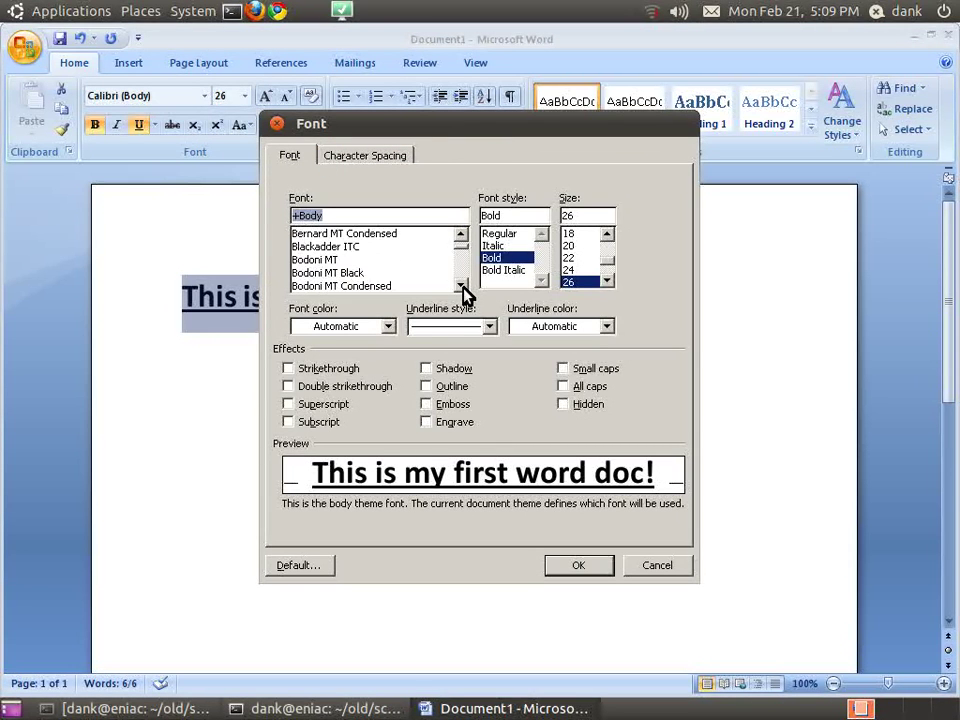
{"action": "scroll", "coordinate": [462, 286], "scroll_direction": "down", "scroll_amount": 1}
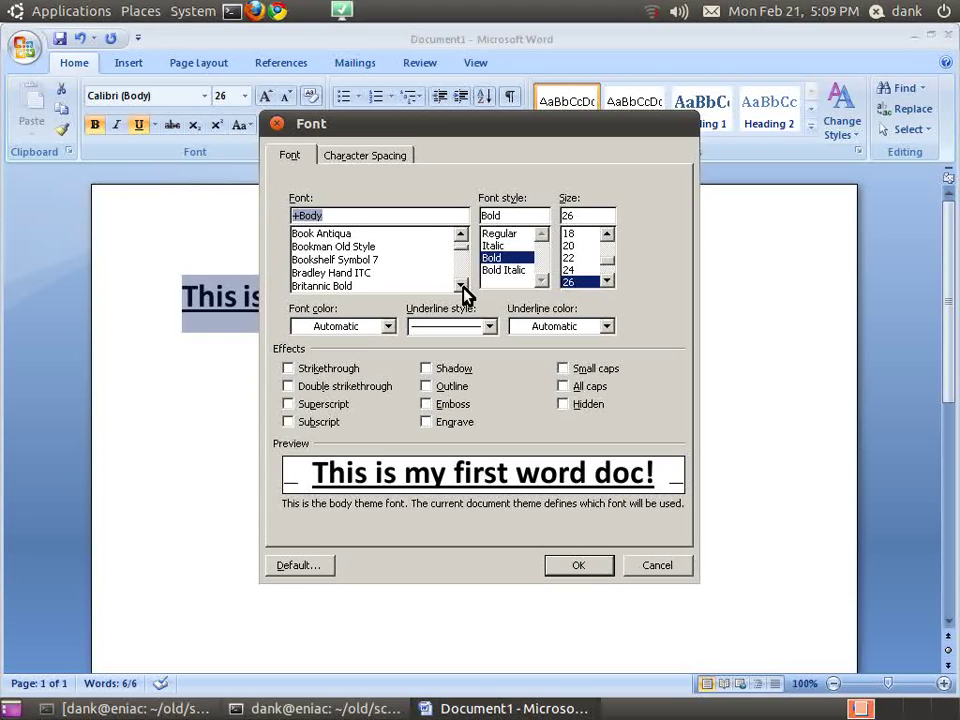
{"action": "left_click", "coordinate": [339, 286]}
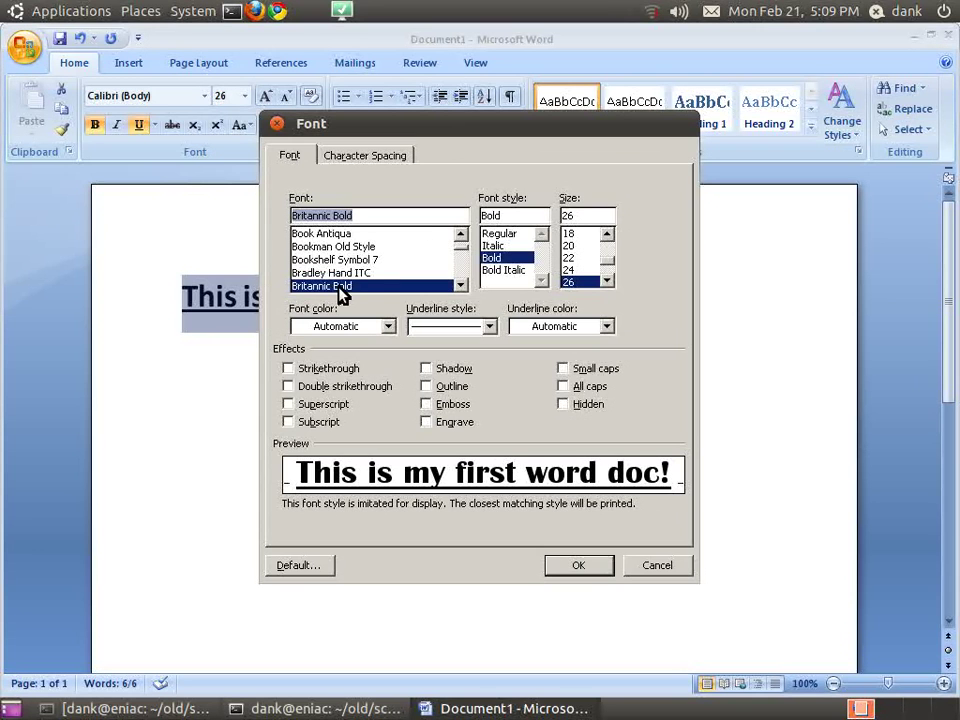
{"action": "left_click", "coordinate": [566, 568]}
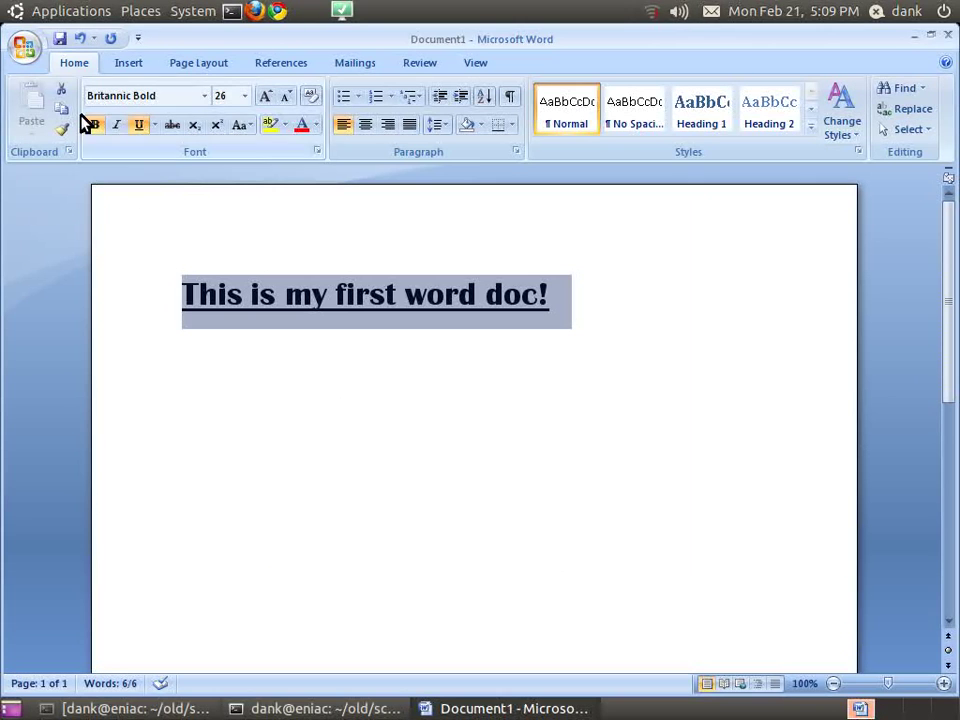
Save the document in My Documents as firstword, using the Word 97-2003 Document format
{"action": "left_click", "coordinate": [57, 42]}
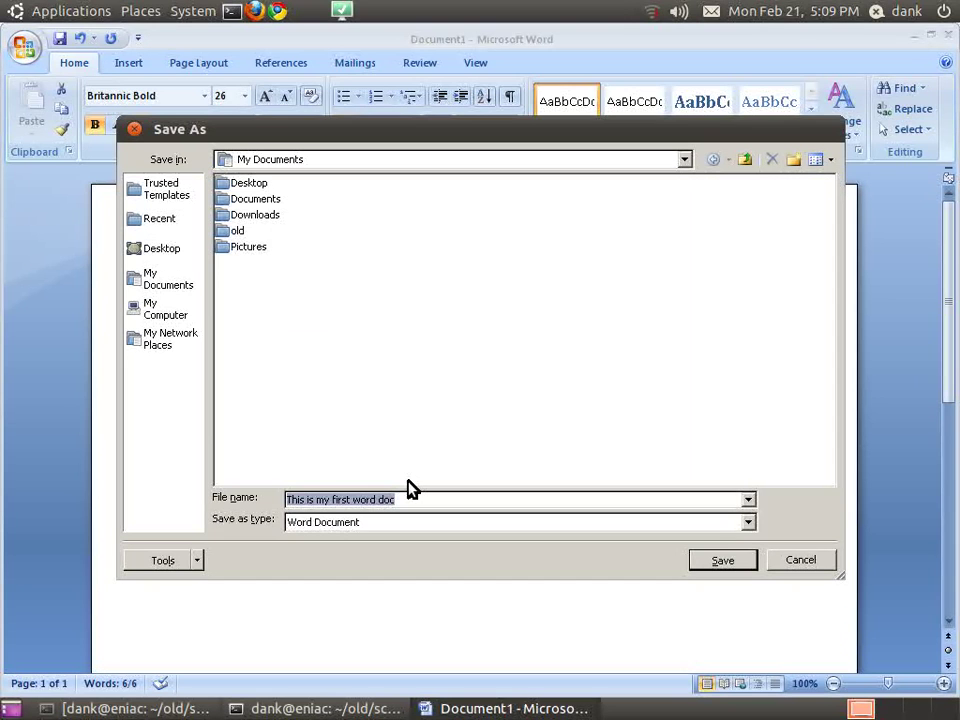
{"action": "type", "text": "firstword"}
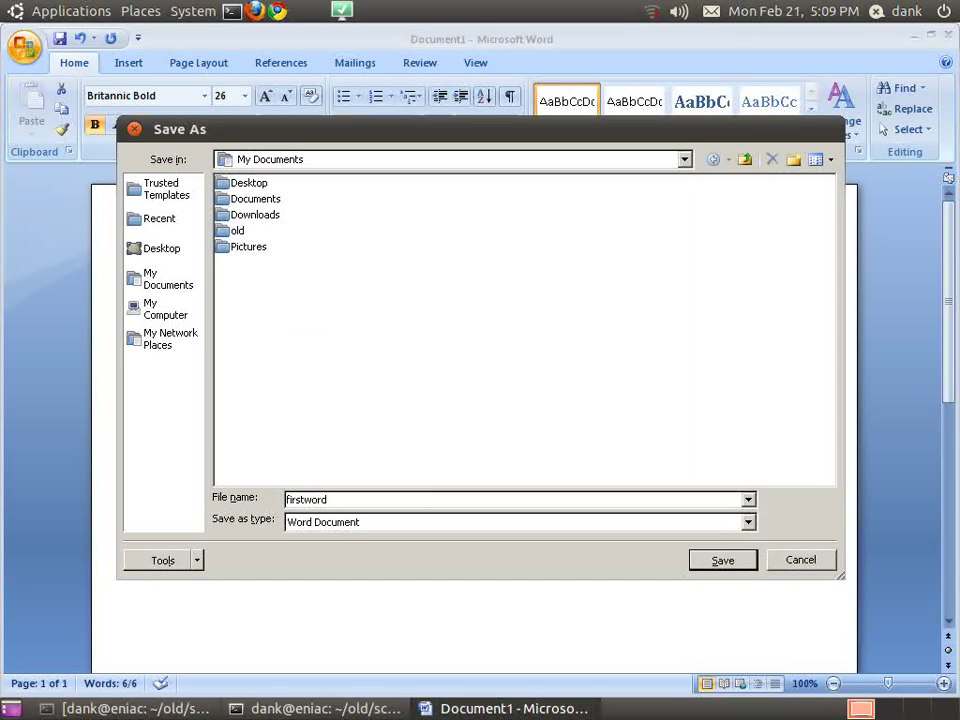
{"action": "left_click", "coordinate": [418, 530]}
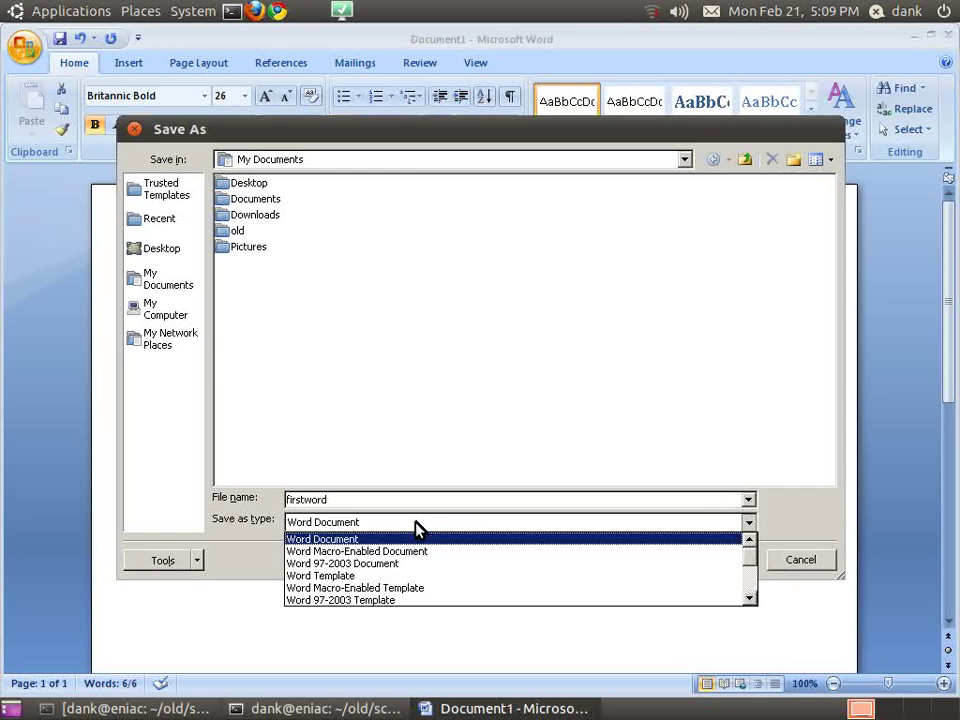
{"action": "left_click", "coordinate": [372, 565]}
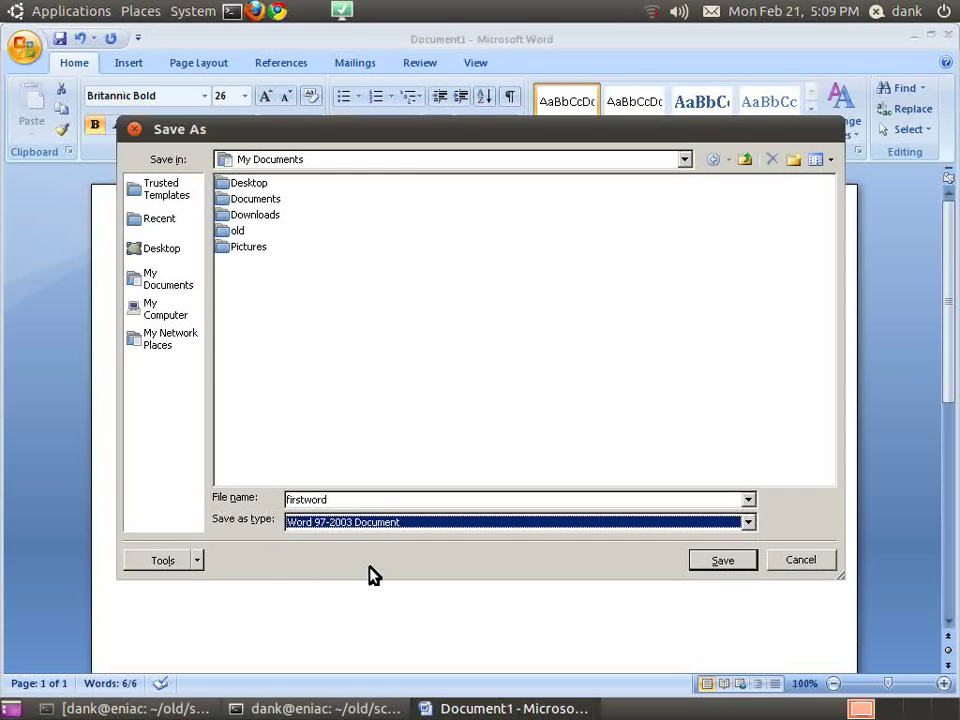
{"action": "left_click", "coordinate": [745, 566]}
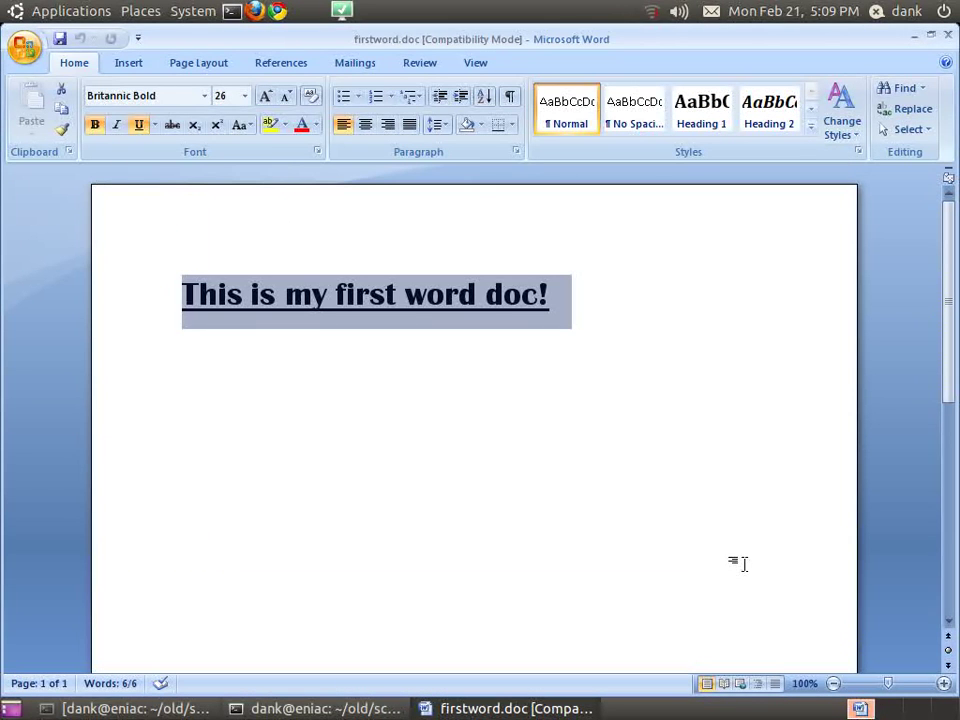
Close Word and open firstword.doc from the home folder in OpenOffice.org Writer
{"action": "left_click", "coordinate": [946, 38]}
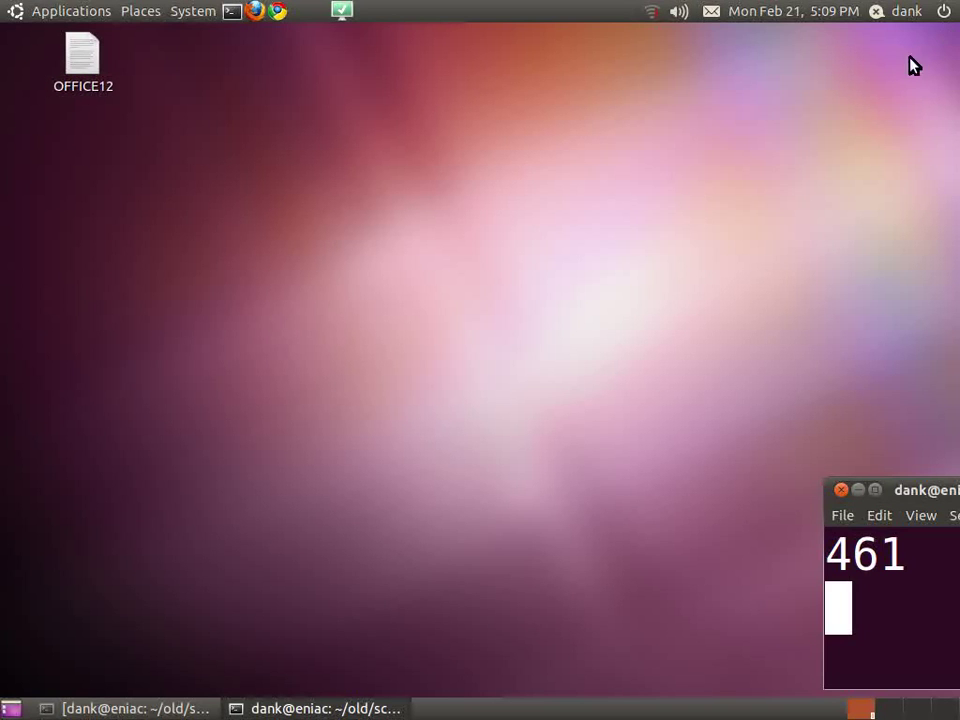
{"action": "left_click", "coordinate": [140, 11]}
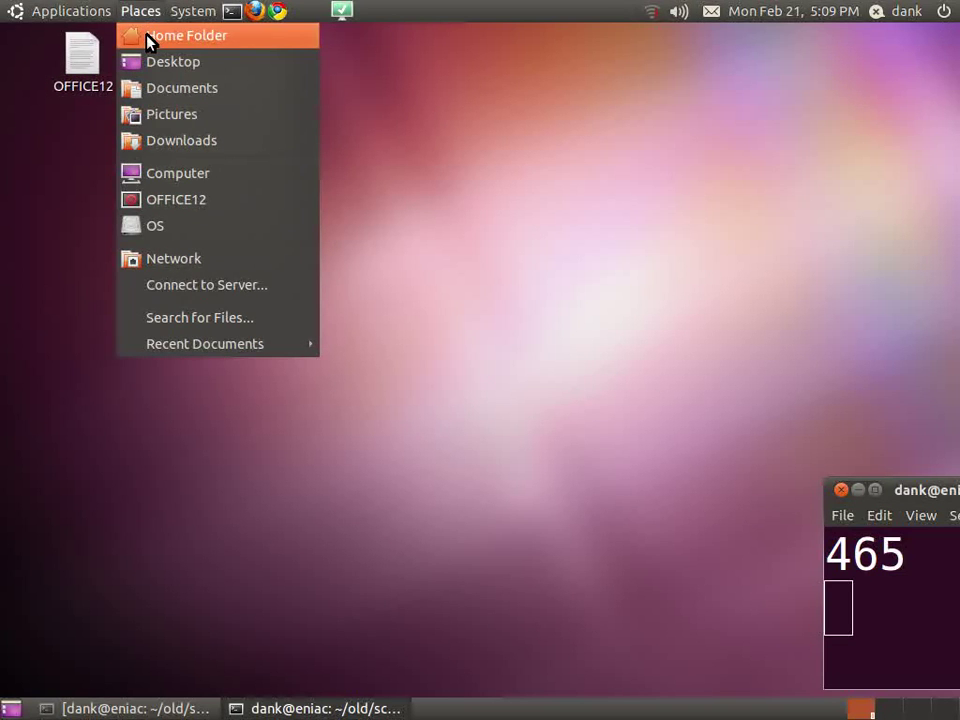
{"action": "left_click", "coordinate": [148, 40]}
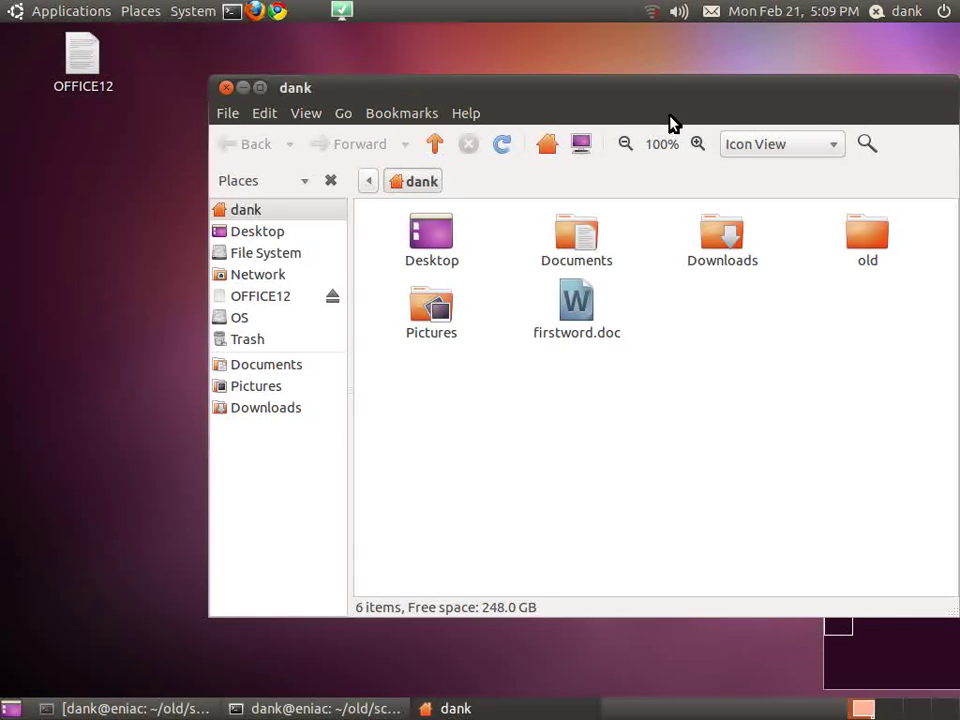
{"action": "left_click_drag", "start_coordinate": [679, 96], "coordinate": [498, 110]}
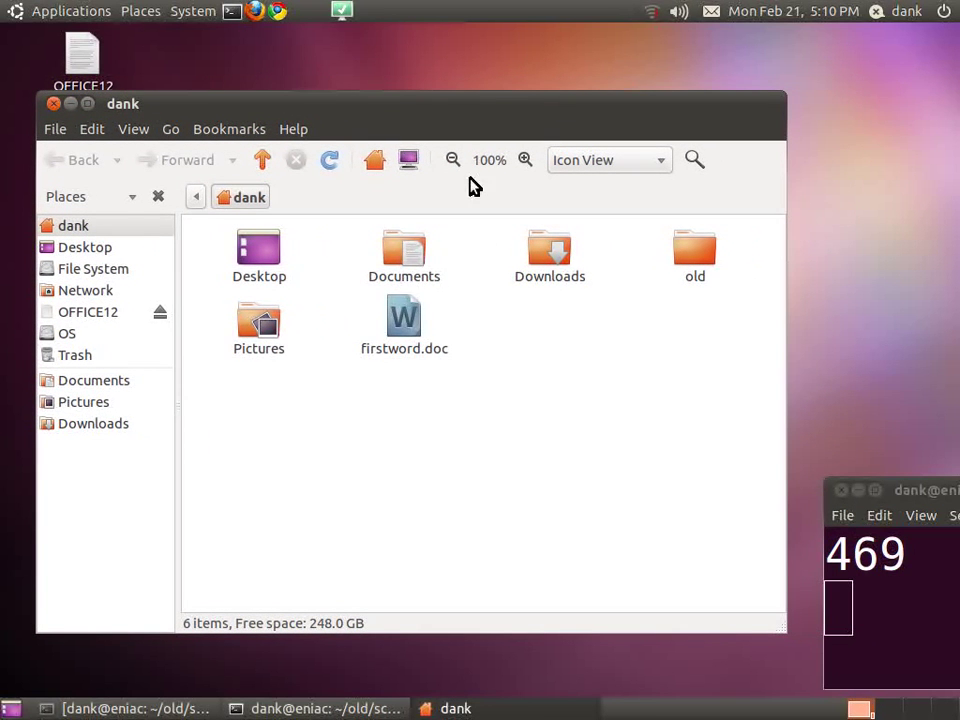
{"action": "double_click", "coordinate": [413, 326]}
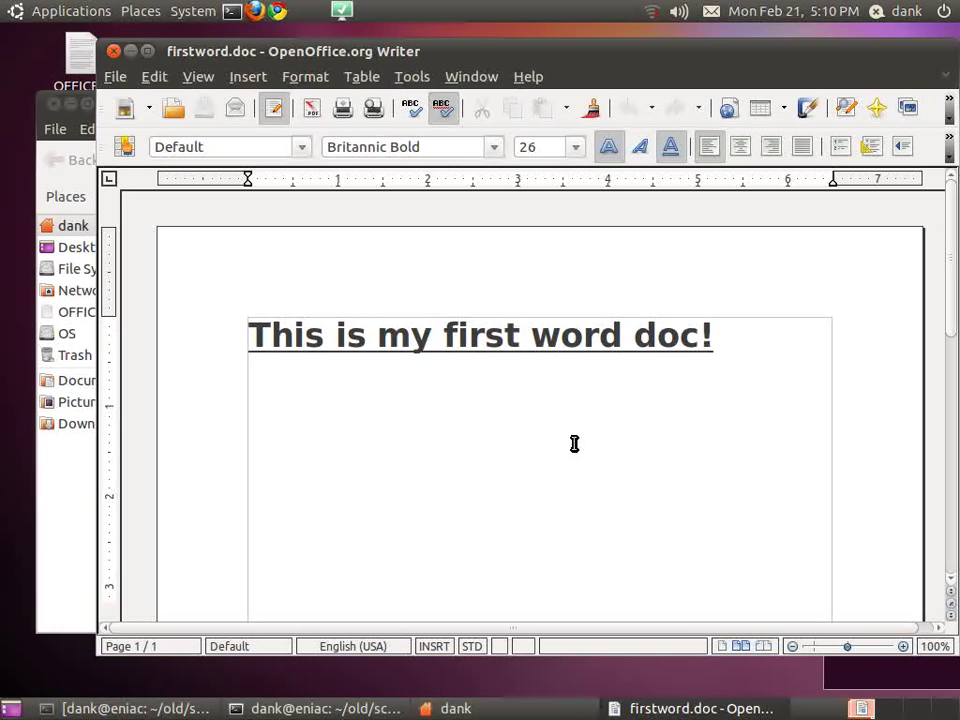
Add a second line reading "This line was added by OOo!" on its own paragraph of firstword.doc
{"action": "key", "text": "Return"}
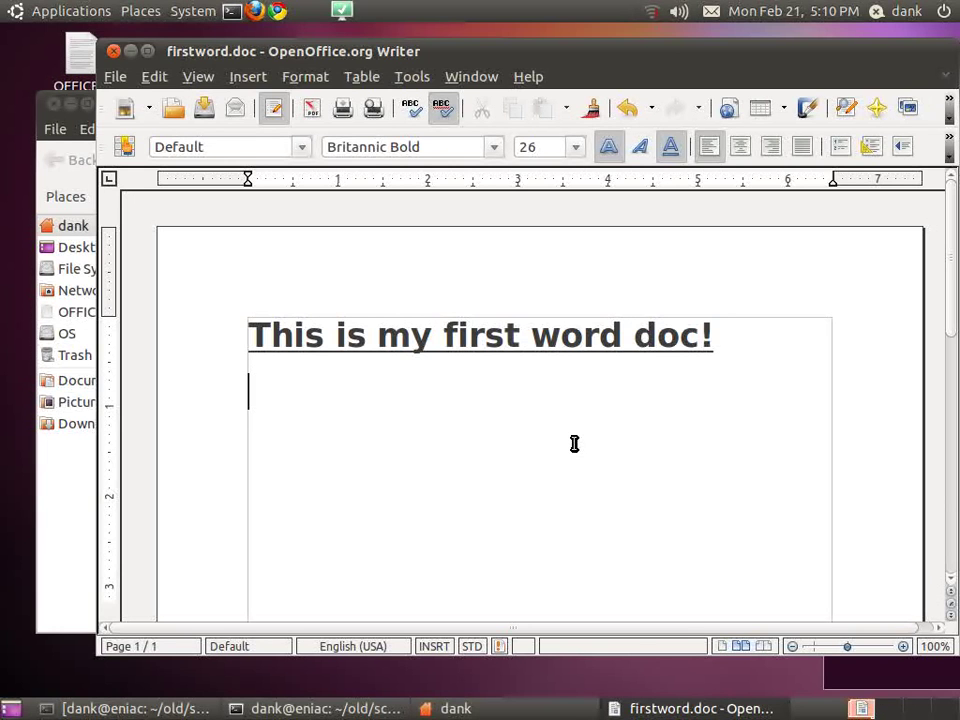
{"action": "type", "text": "This "}
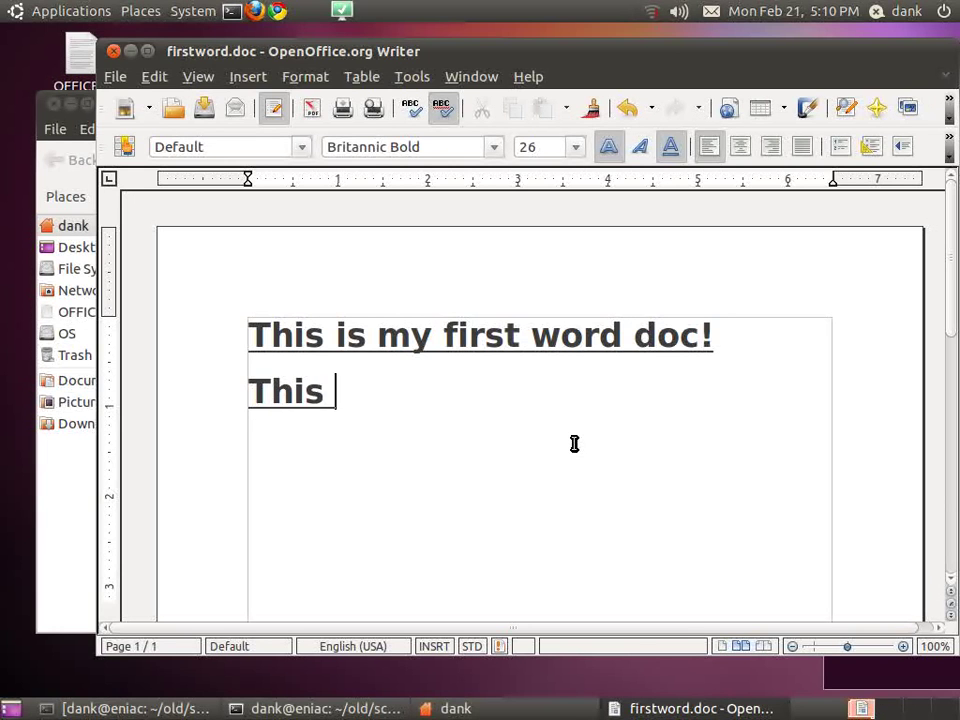
{"action": "type", "text": "line was added "}
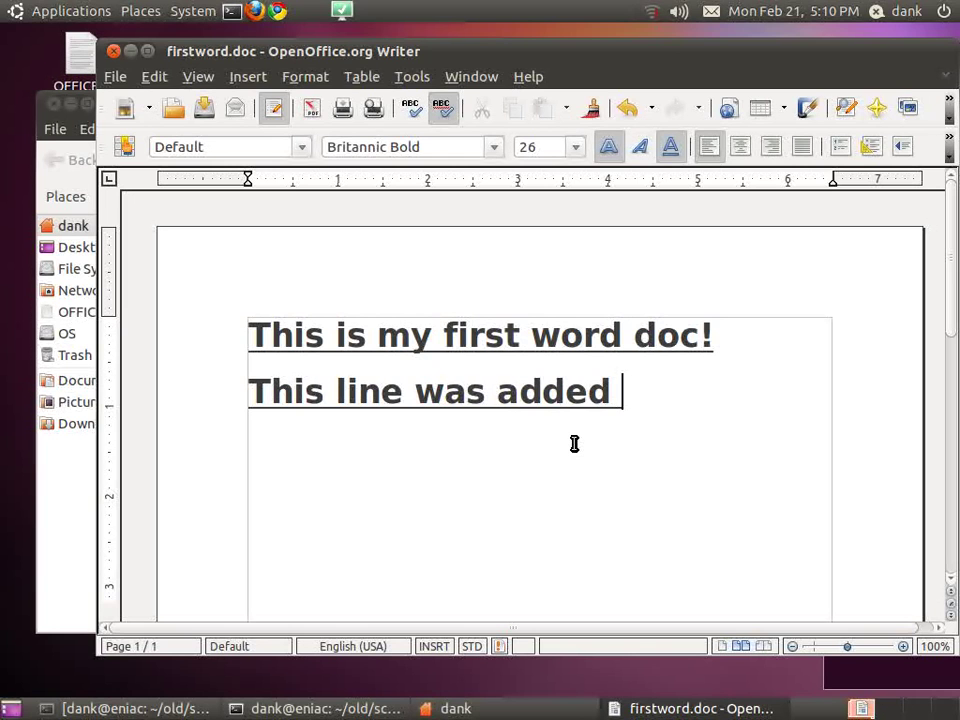
{"action": "type", "text": "by OOo!"}
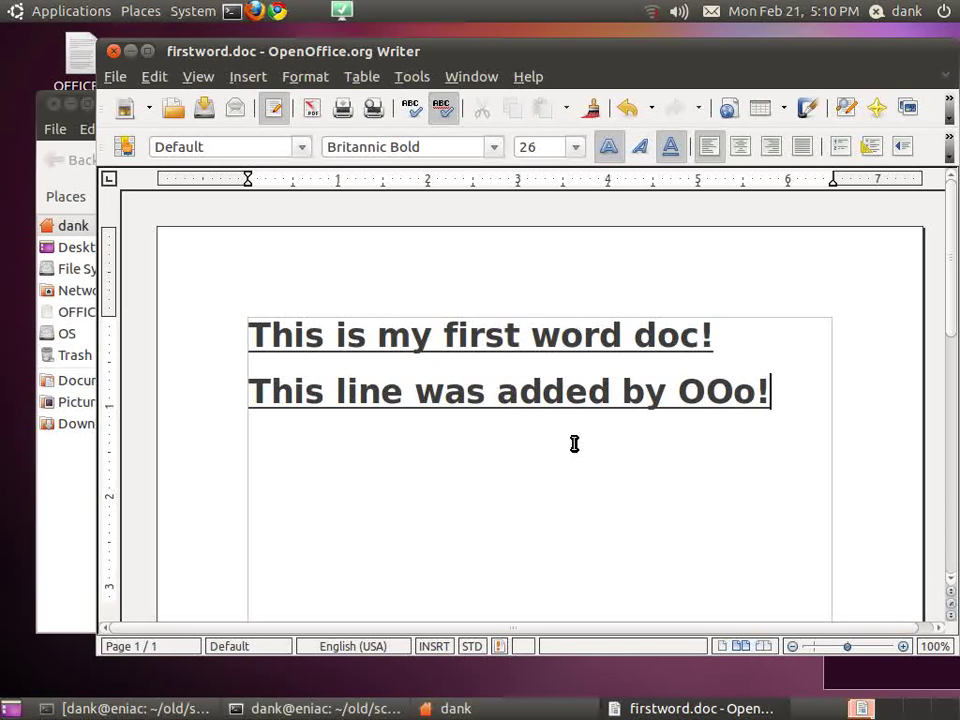
Set the font of the line "This line was added by OOo!" to Comic Sans MS
{"action": "left_click_drag", "start_coordinate": [808, 388], "coordinate": [235, 397]}
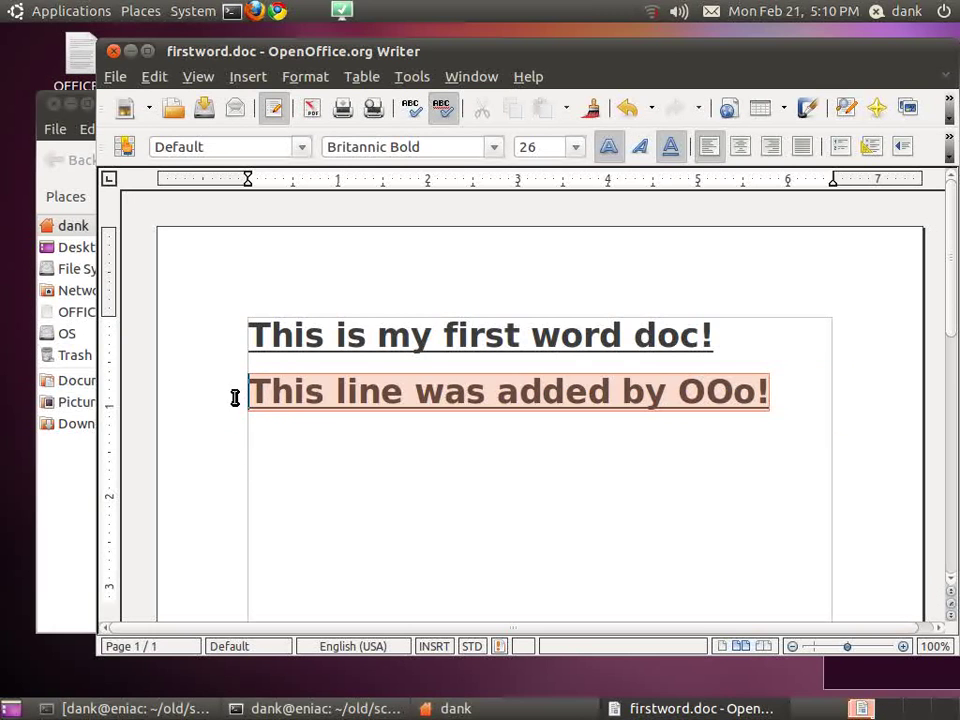
{"action": "left_click", "coordinate": [490, 152]}
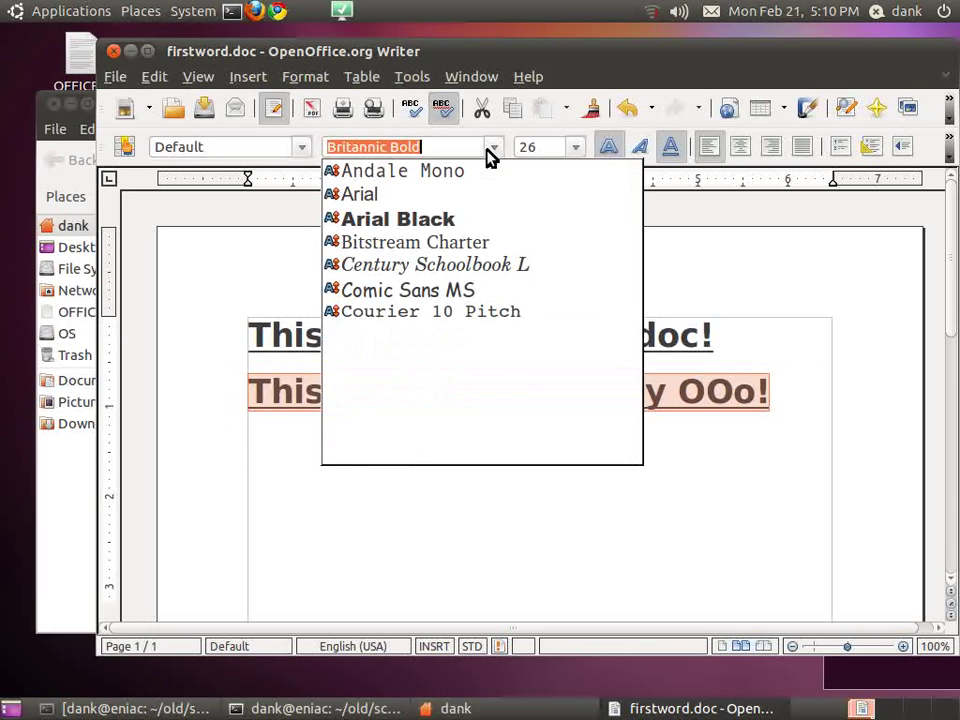
{"action": "left_click", "coordinate": [452, 292]}
{"action": "left_click", "coordinate": [480, 443]}
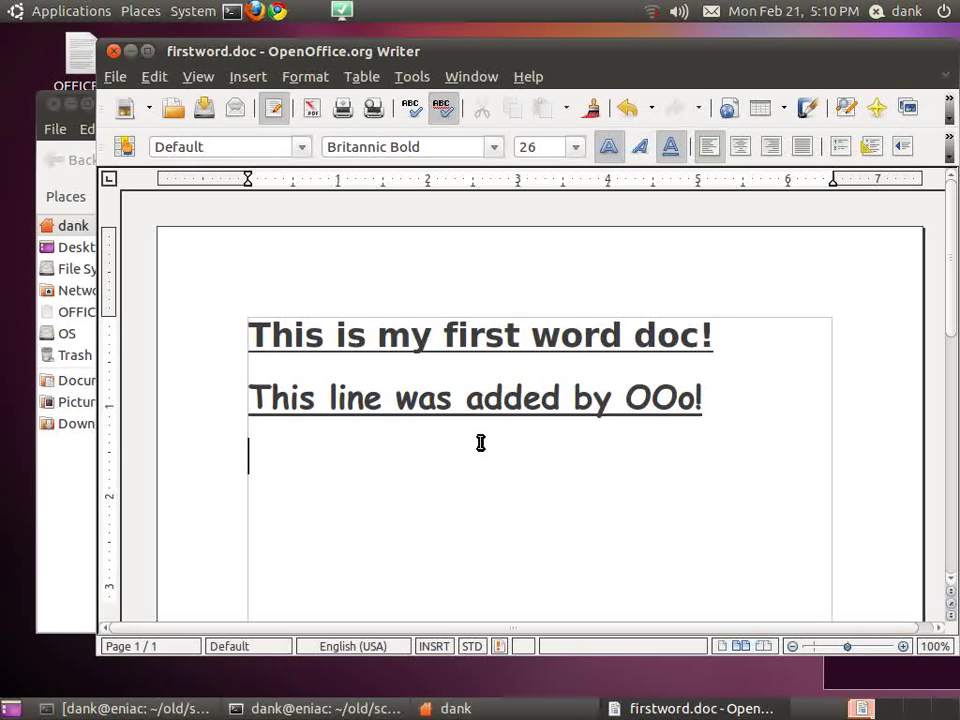
Remove the underline from the line "This line was added by OOo!" and make it italic
{"action": "left_click_drag", "start_coordinate": [720, 394], "coordinate": [226, 386]}
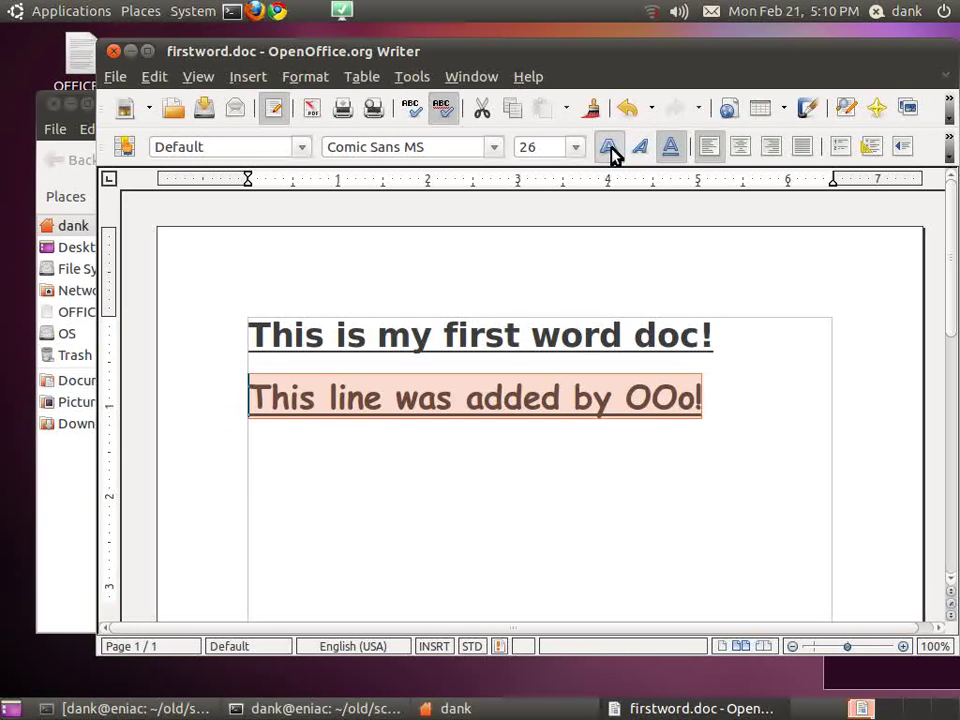
{"action": "left_click", "coordinate": [664, 150]}
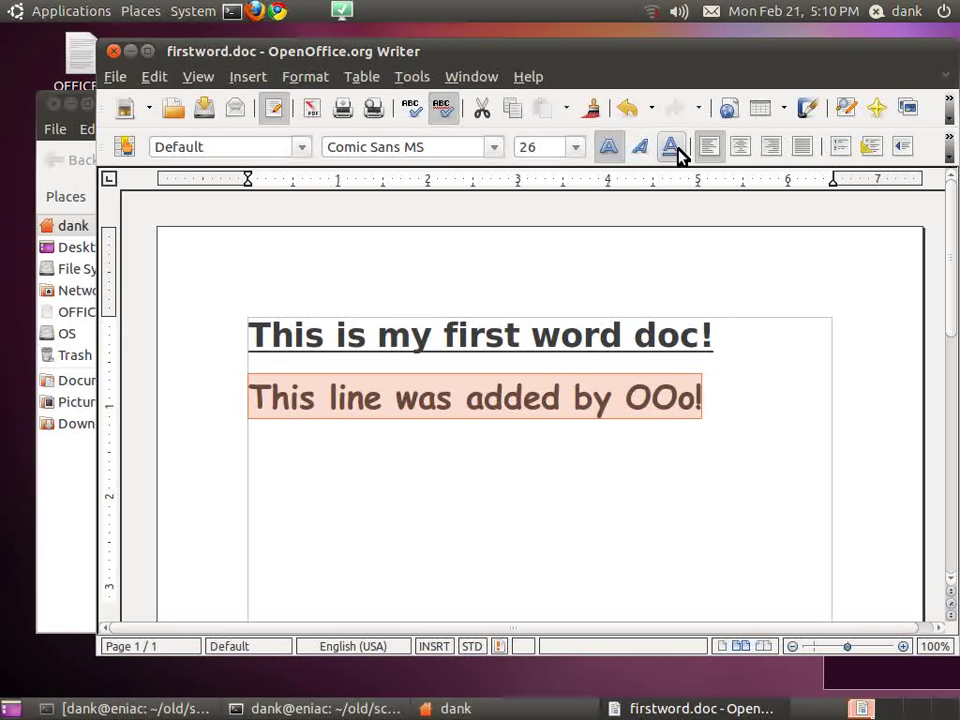
{"action": "left_click", "coordinate": [643, 150]}
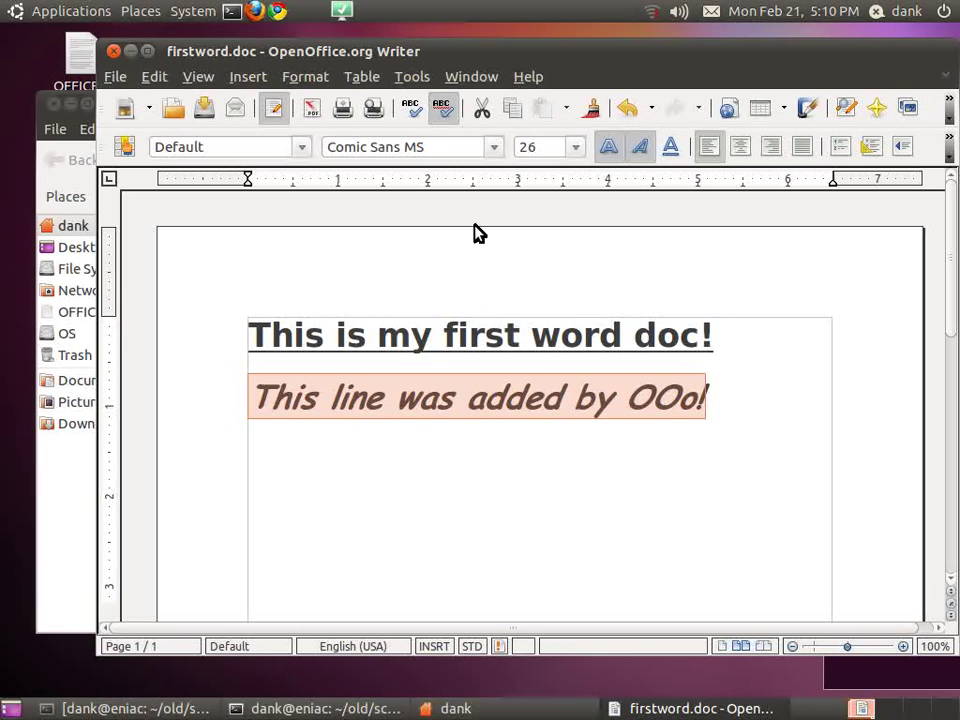
{"action": "key", "text": "Up"}
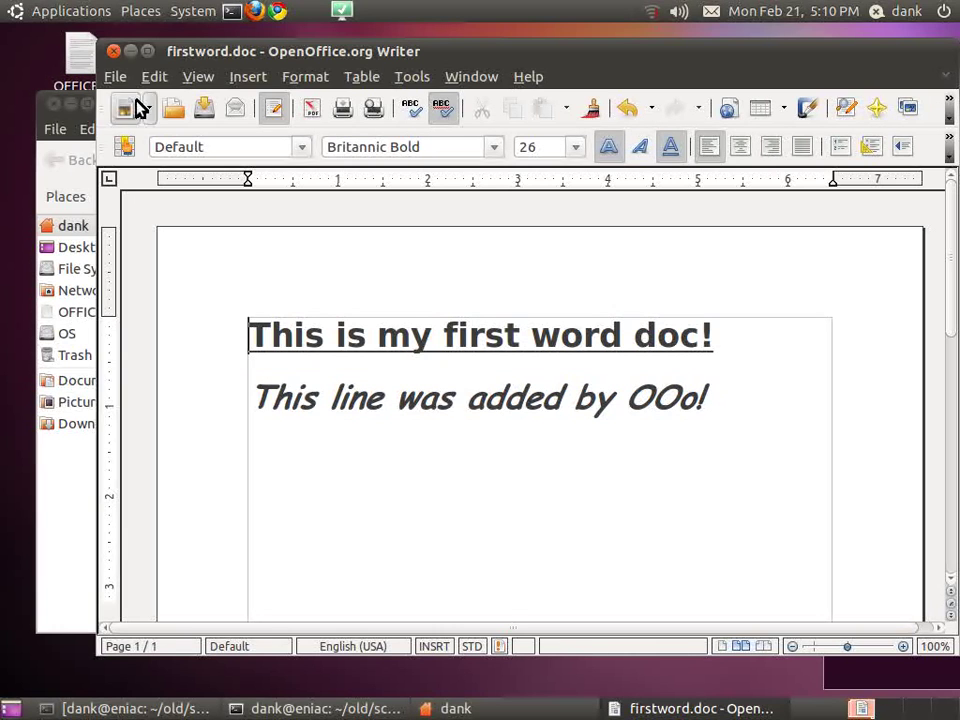
Save the document in its current Word format with the ODF format reminder turned off, and close Writer
{"action": "left_click", "coordinate": [115, 77]}
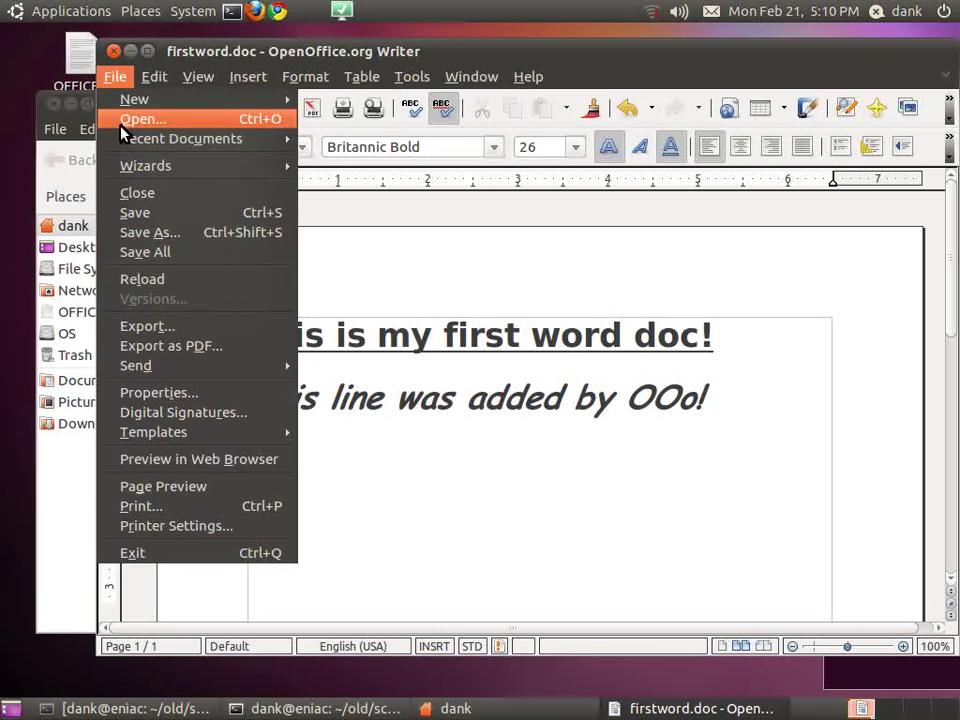
{"action": "left_click", "coordinate": [136, 215]}
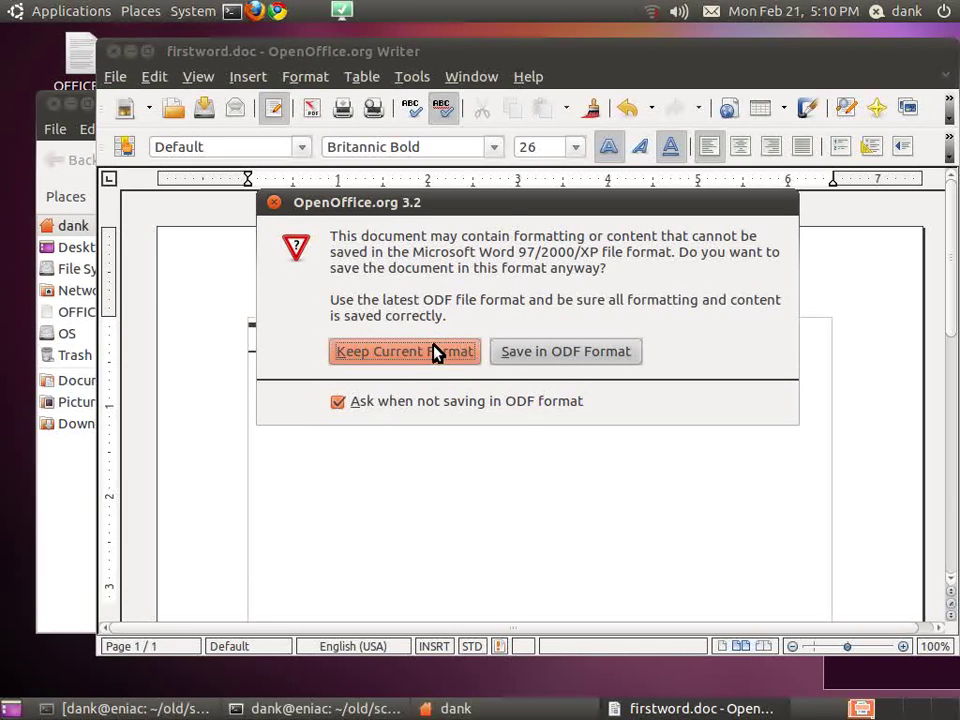
{"action": "left_click", "coordinate": [375, 403]}
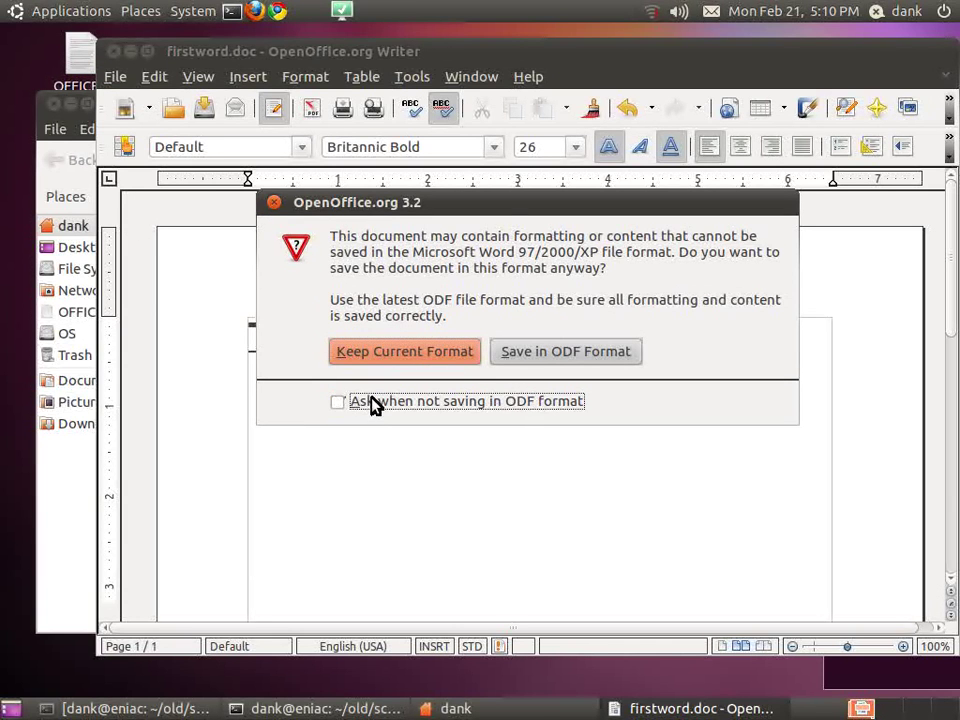
{"action": "left_click", "coordinate": [407, 351]}
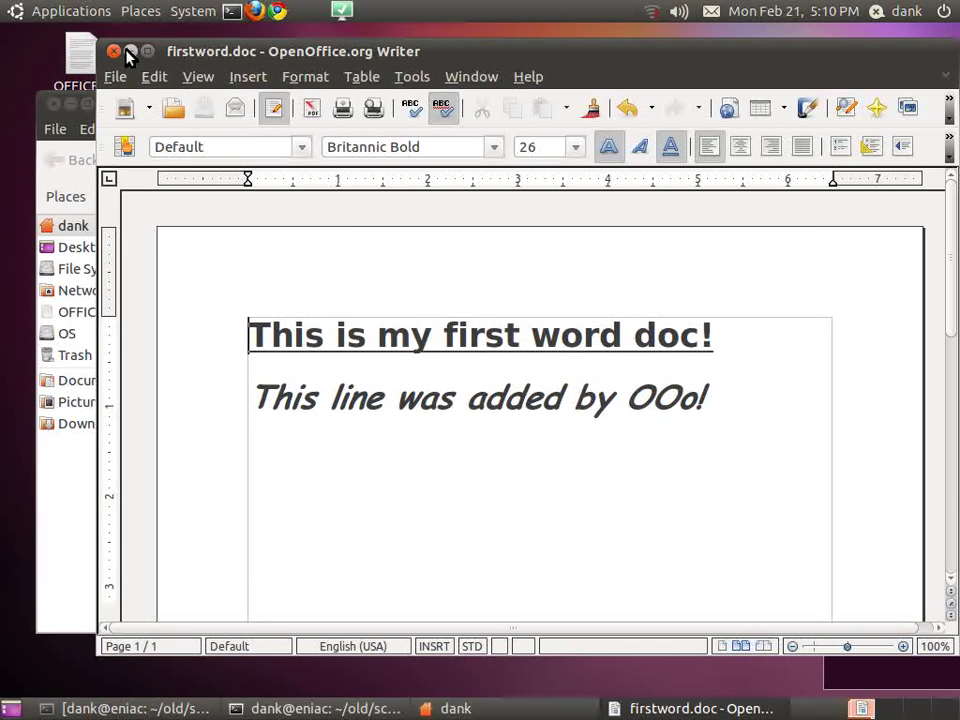
{"action": "left_click", "coordinate": [114, 52]}
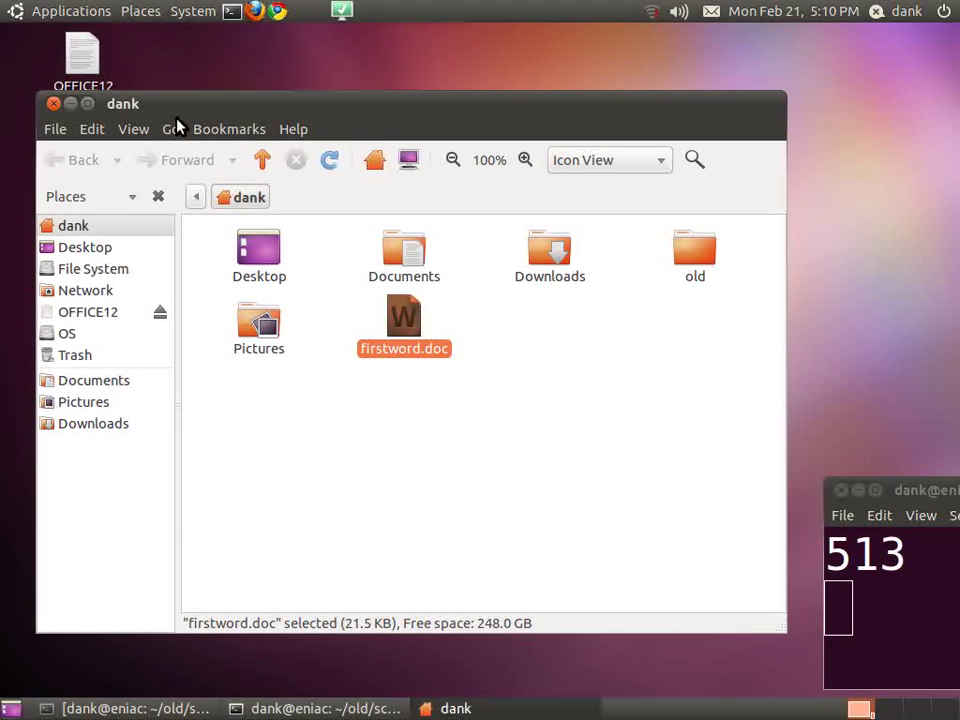
Open firstword.doc from the home folder with Microsoft Office Word and skip the Office activation
{"action": "right_click", "coordinate": [395, 320]}
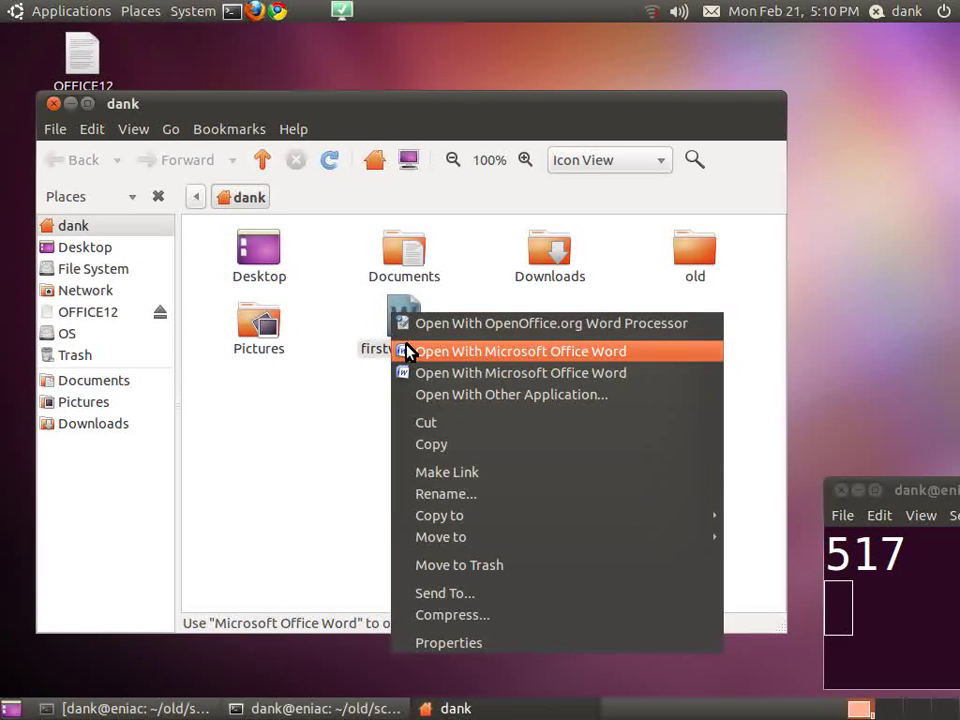
{"action": "left_click", "coordinate": [408, 352]}
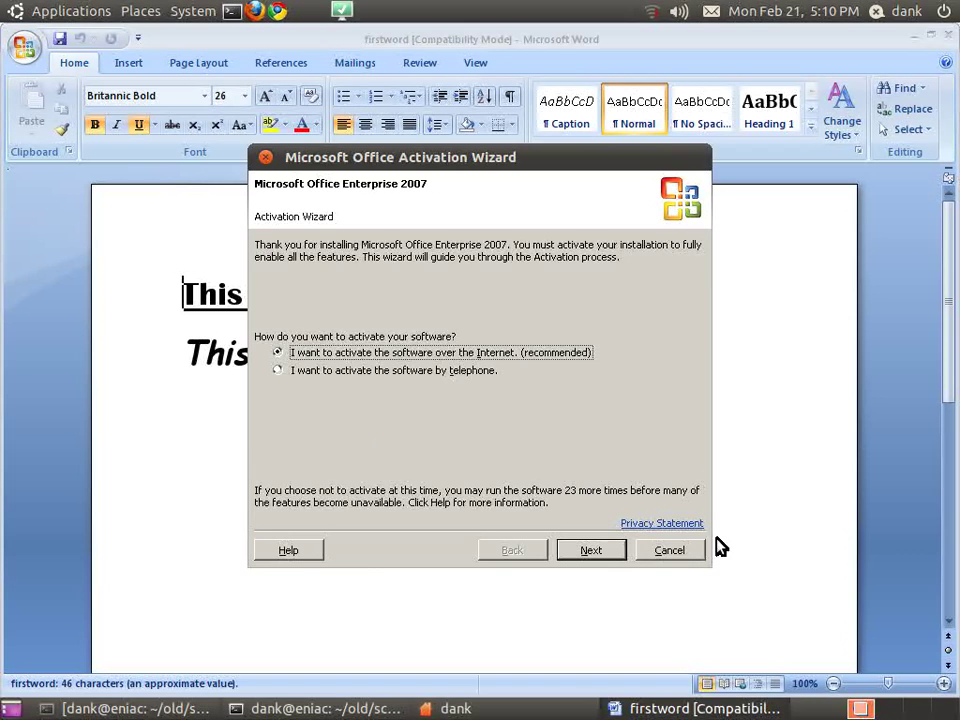
{"action": "left_click", "coordinate": [679, 555]}
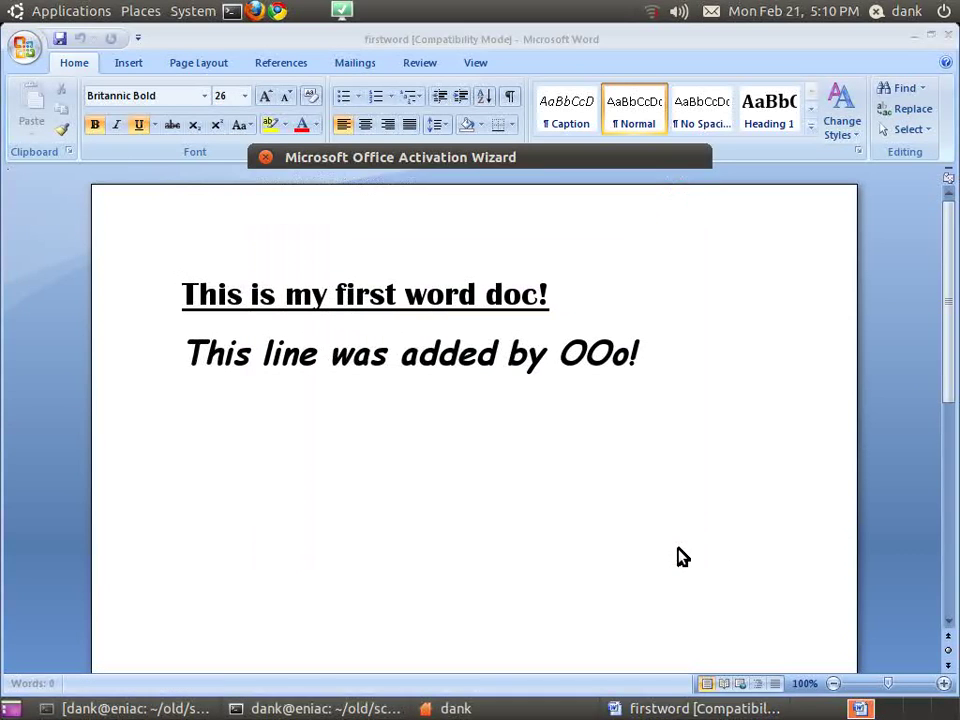
Add the lines "This concludes our tutorial." and "Thanks for watching" below the existing text
{"action": "left_click", "coordinate": [630, 436]}
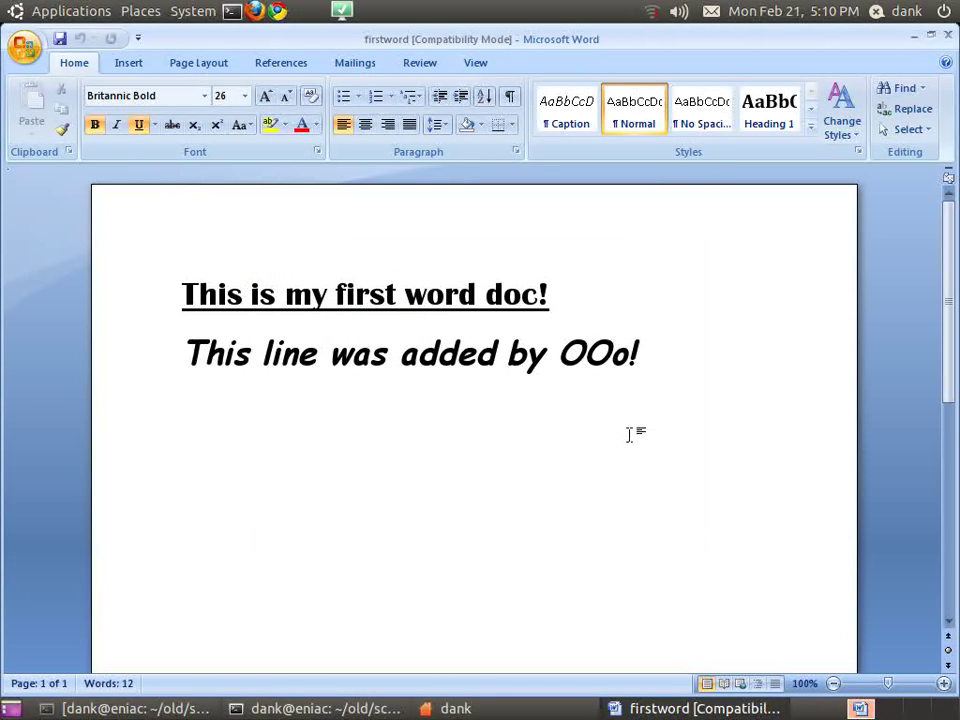
{"action": "type", "text": "This co"}
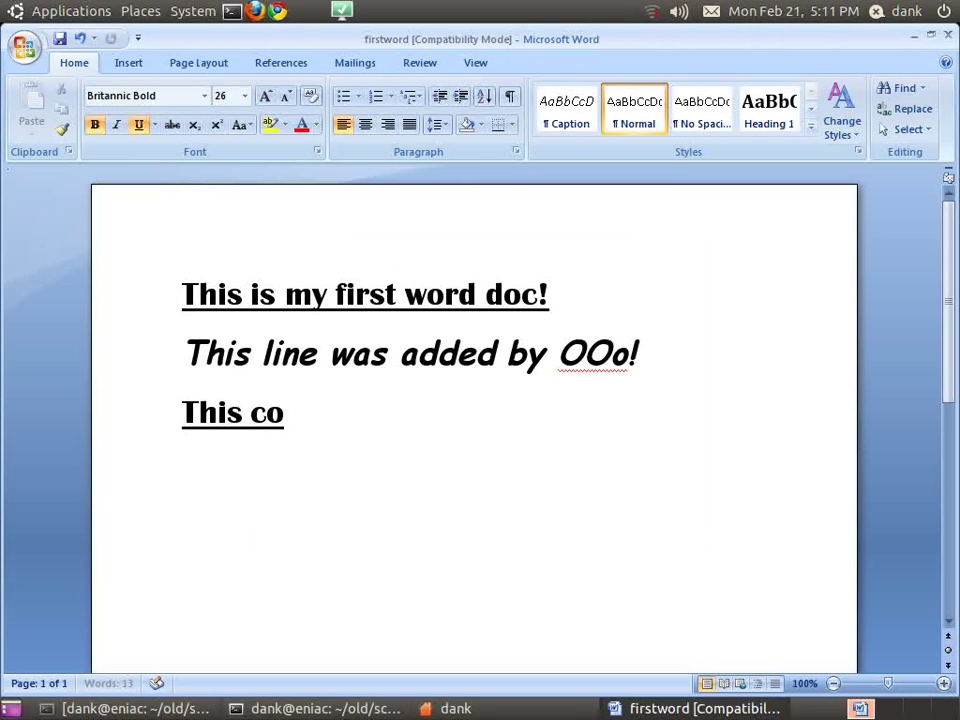
{"action": "type", "text": "ncludes our"}
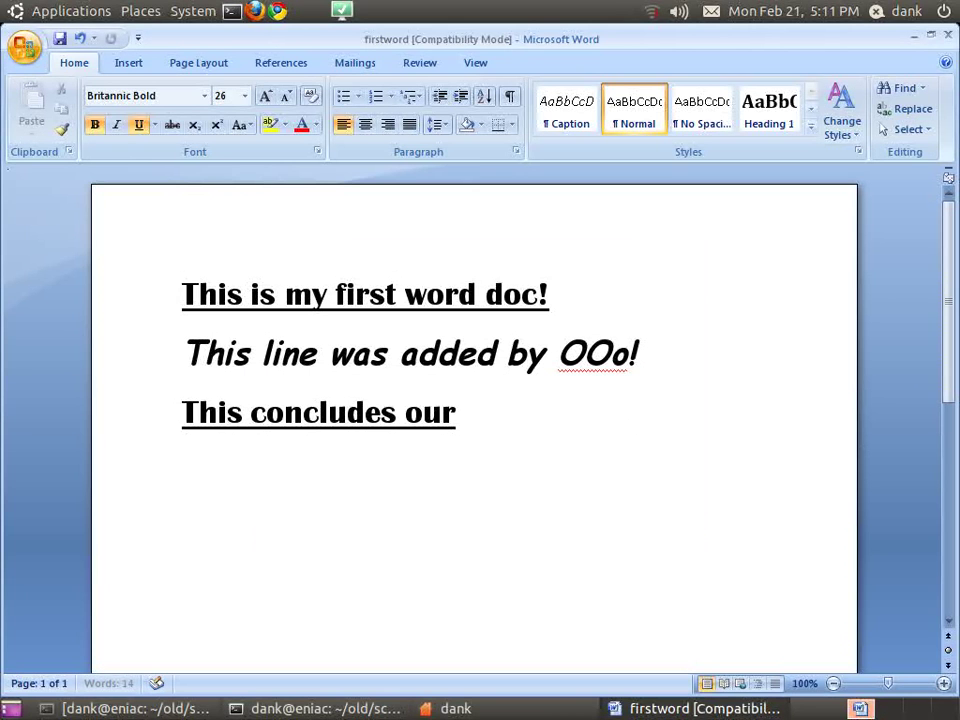
{"action": "type", "text": " tutorial"}
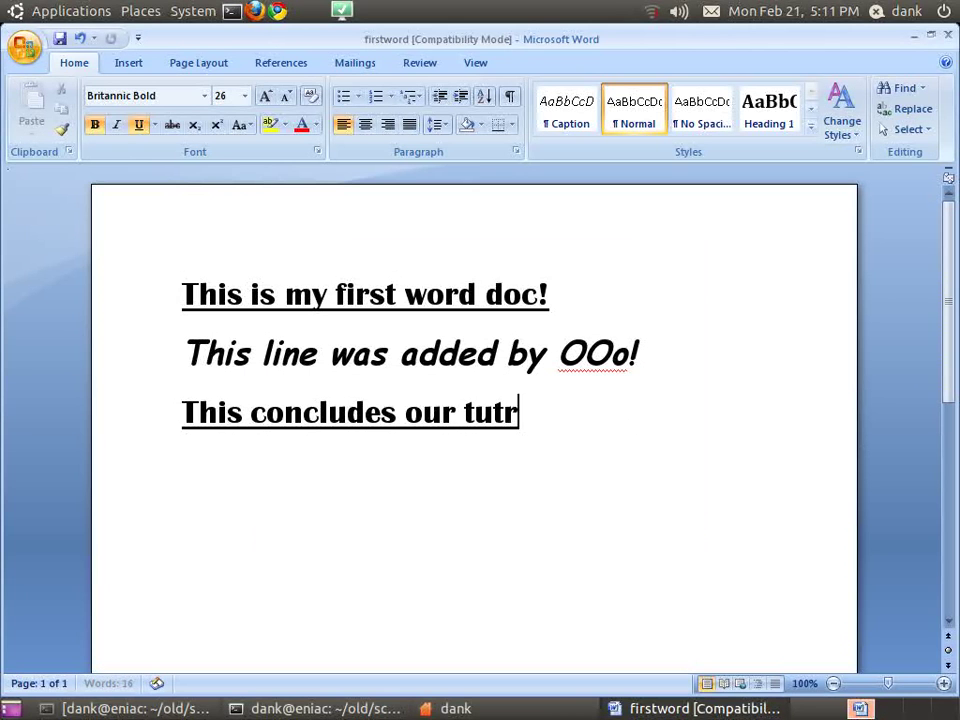
{"action": "type", "text": "."}
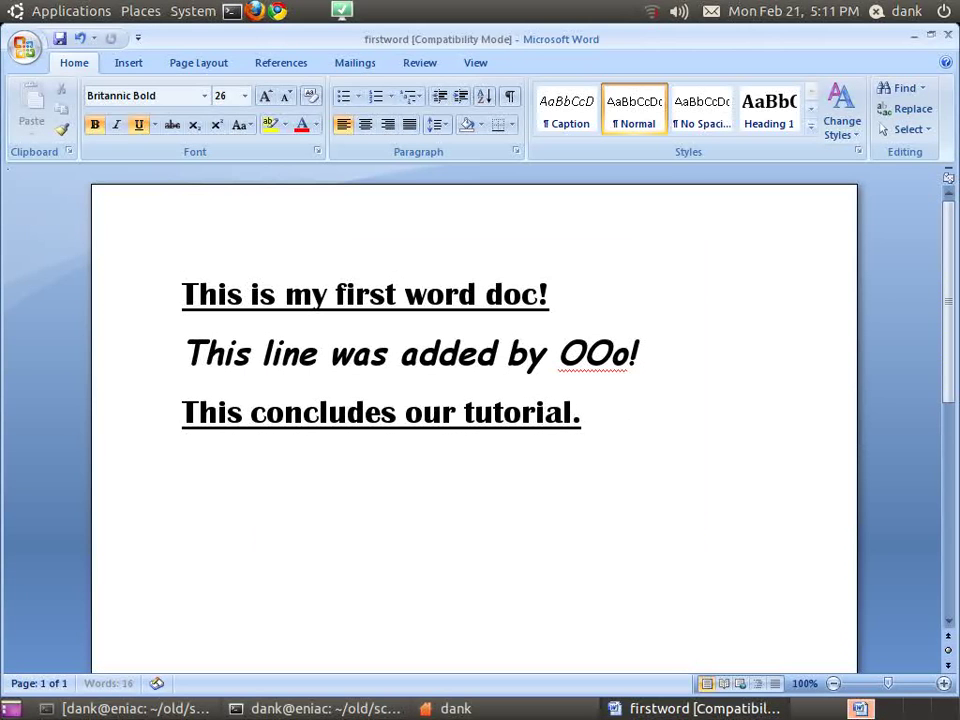
{"action": "key", "text": "Return"}
{"action": "type", "text": "Thanks for watching"}
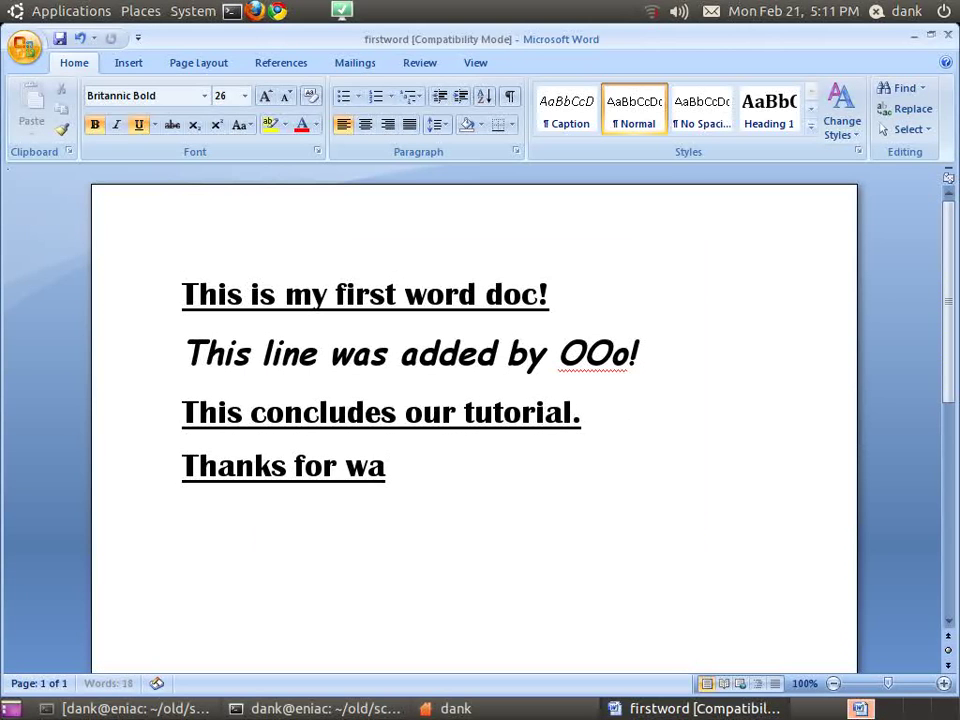